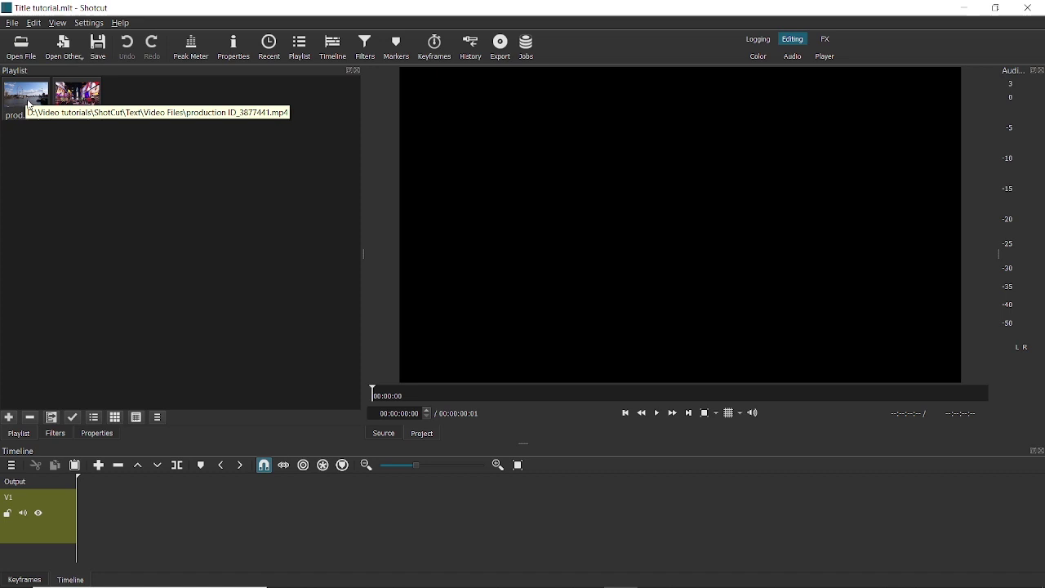
Step: Place the London Eye clip on track V1 and show its Filters panel
left_click_drag(27, 106, 79, 512)
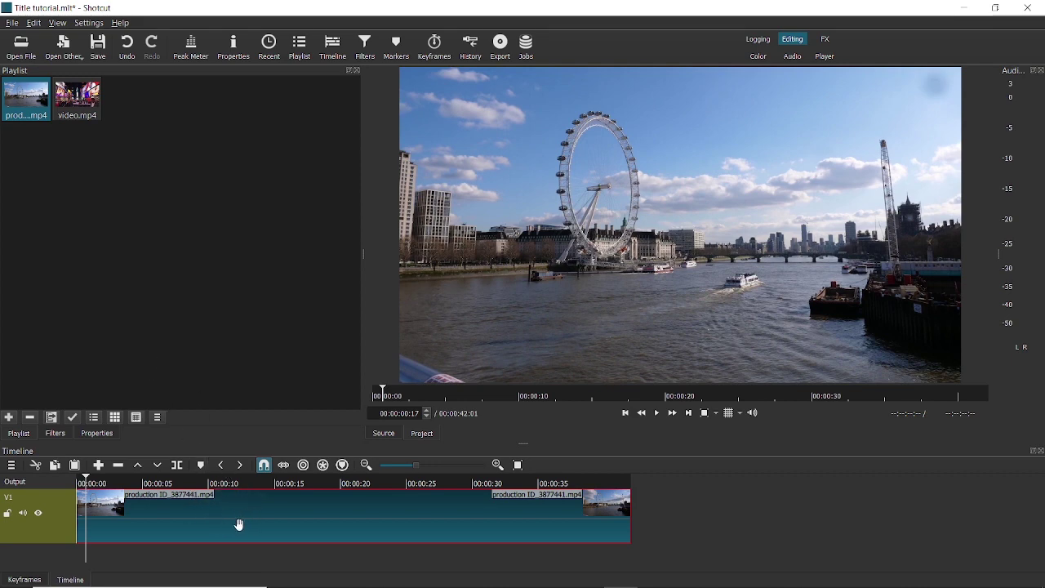
left_click(62, 433)
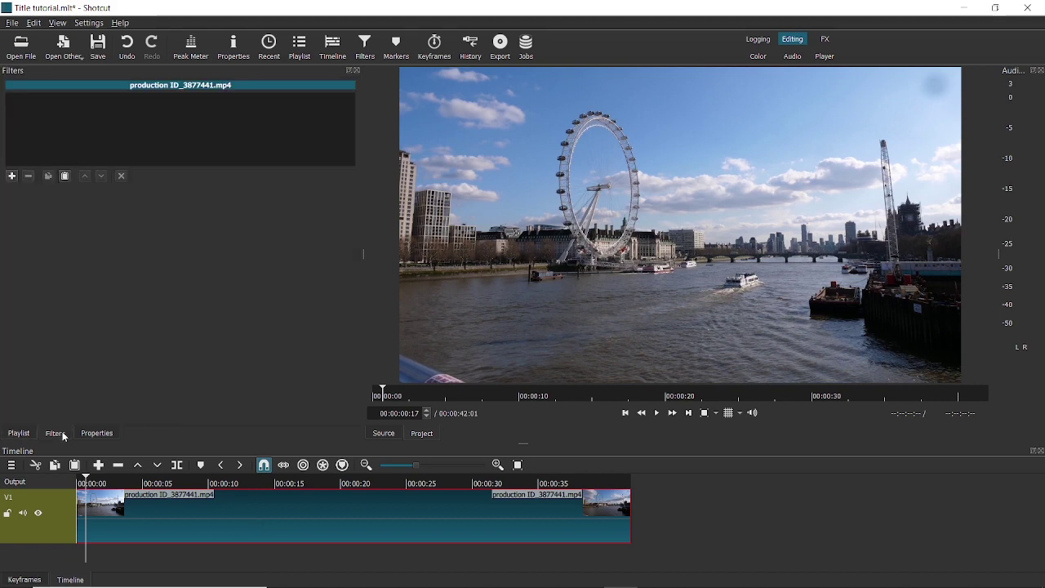
Step: Search the Video filters for 'text' to add the Text: Rich filter
left_click(13, 177)
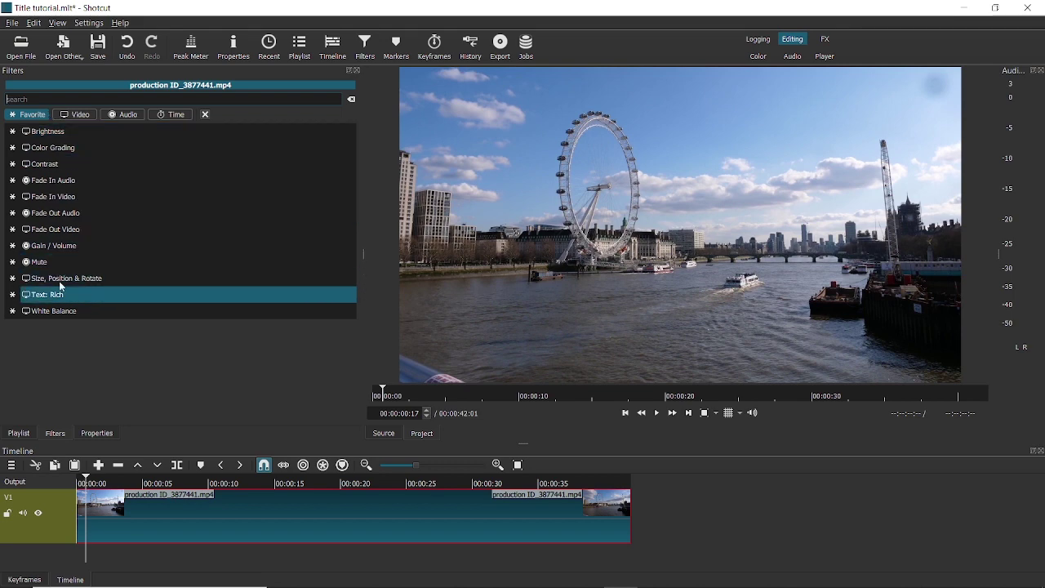
left_click(71, 112)
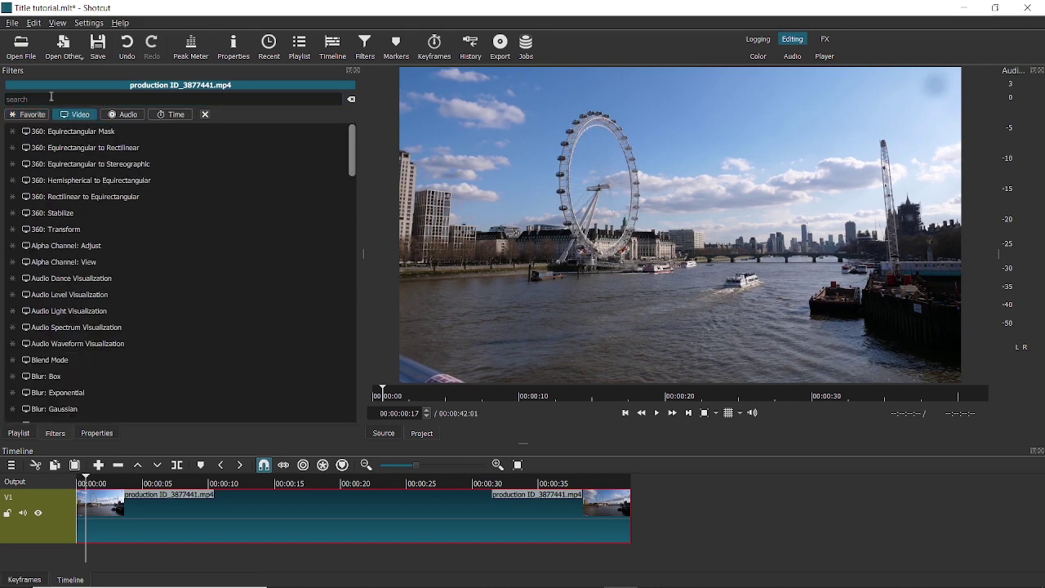
left_click(51, 96)
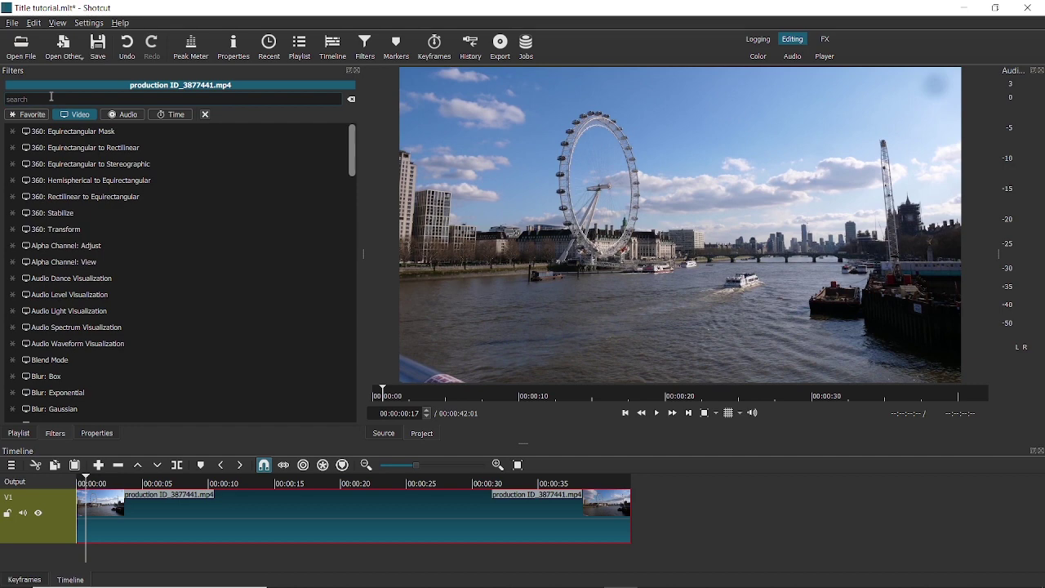
type("t")
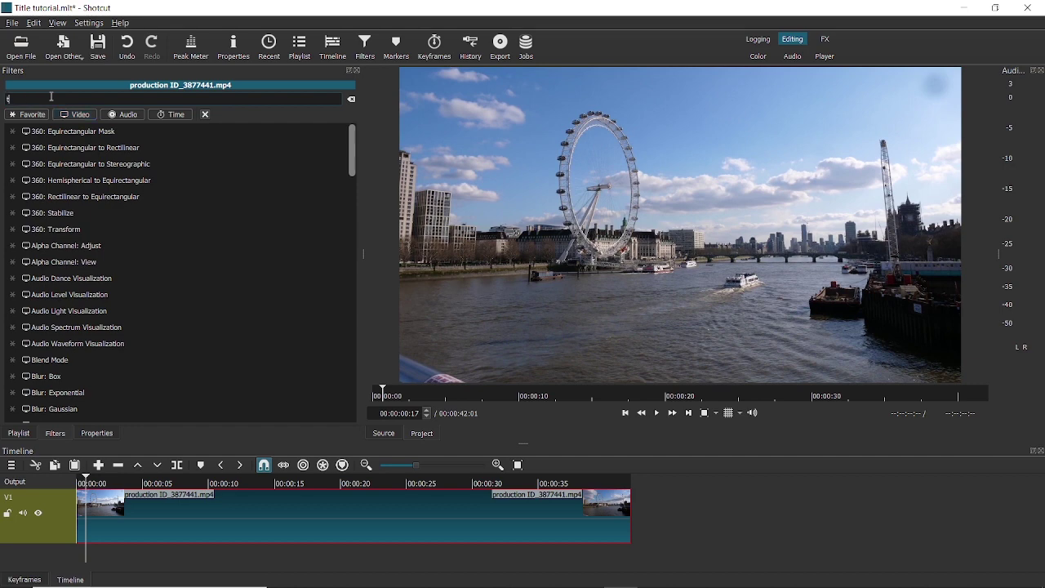
type("ex")
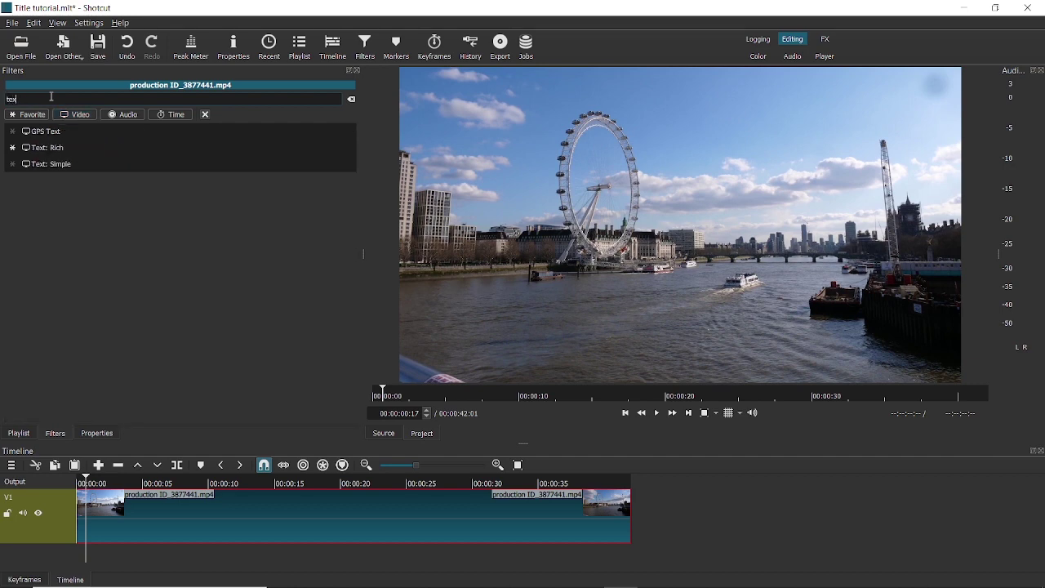
type("t")
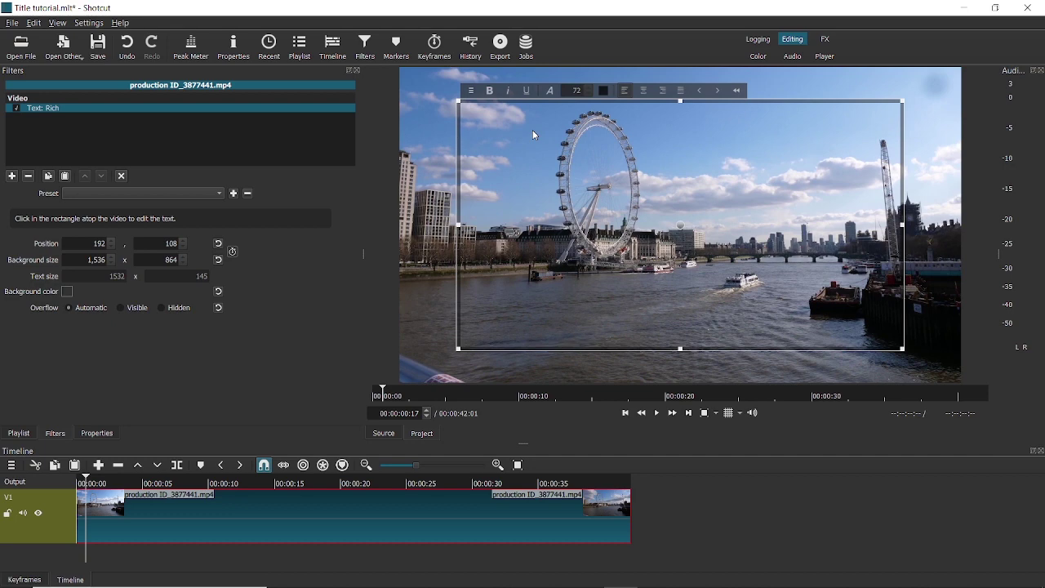
Step: Type the title 'LONDON EYE' with 'IN LONDON' on a second line
type("LOND")
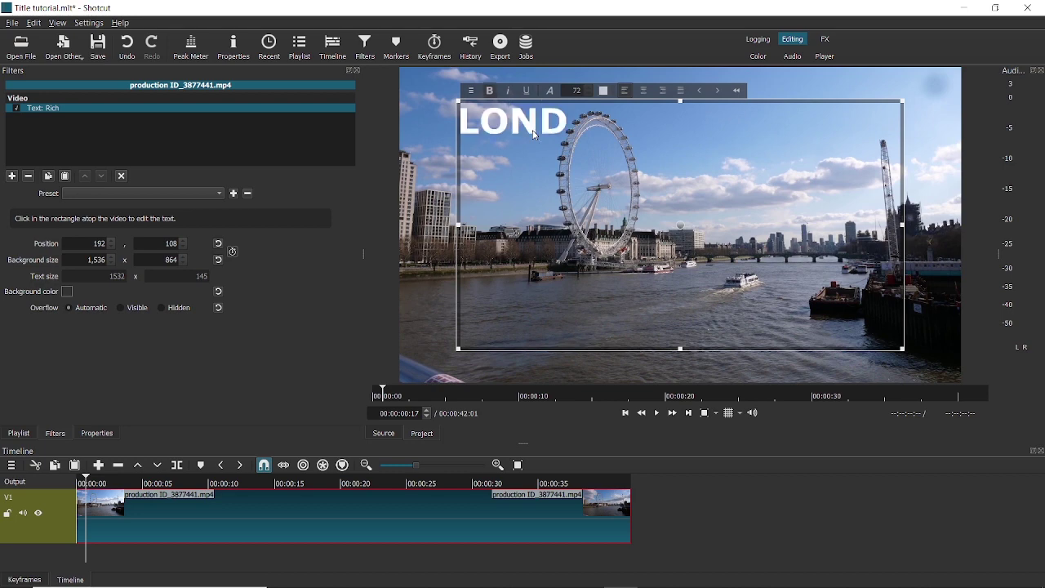
type("ON EYE")
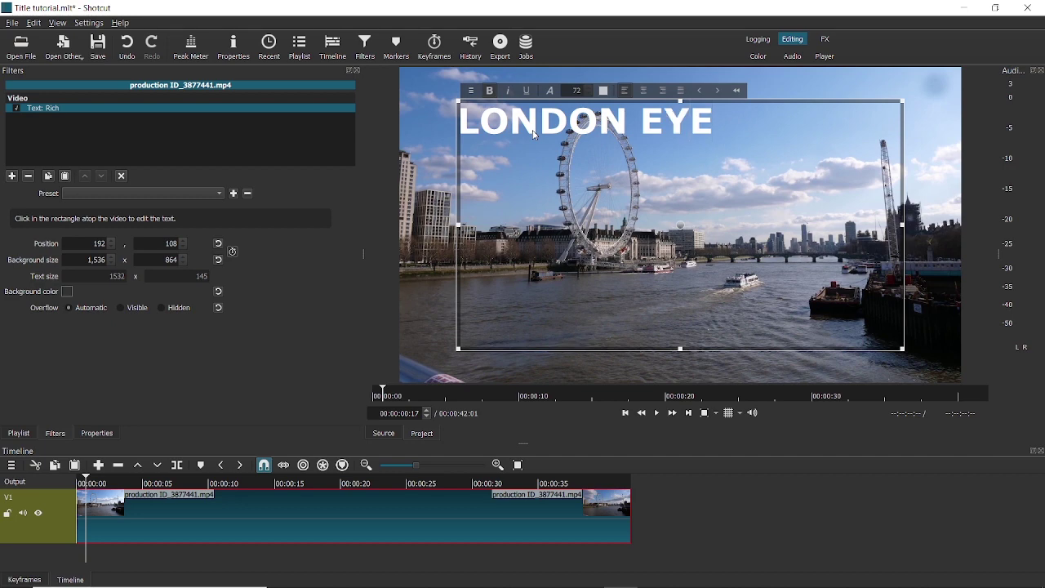
key("Return")
type("IN")
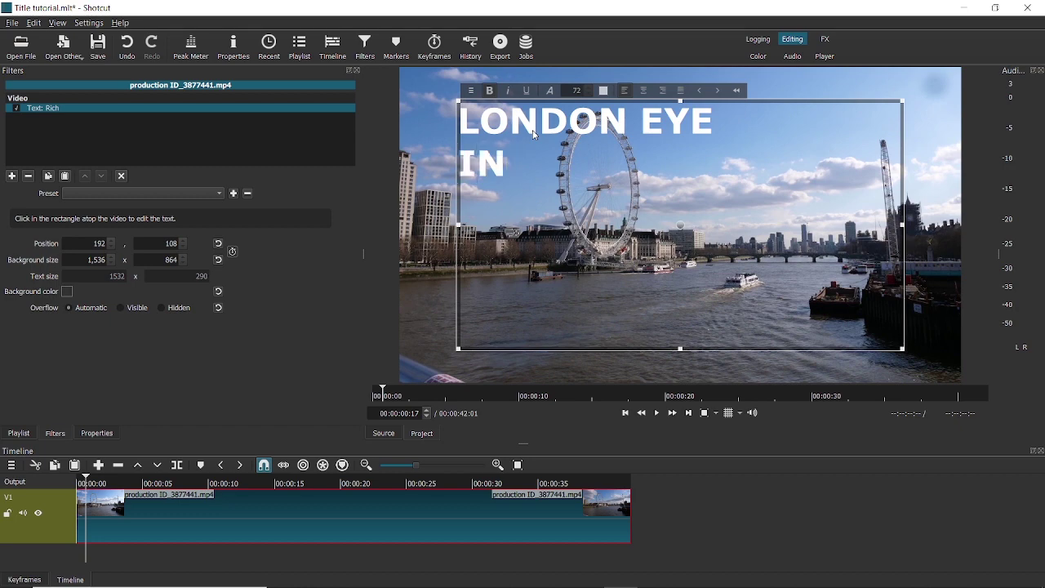
type(" LONDON")
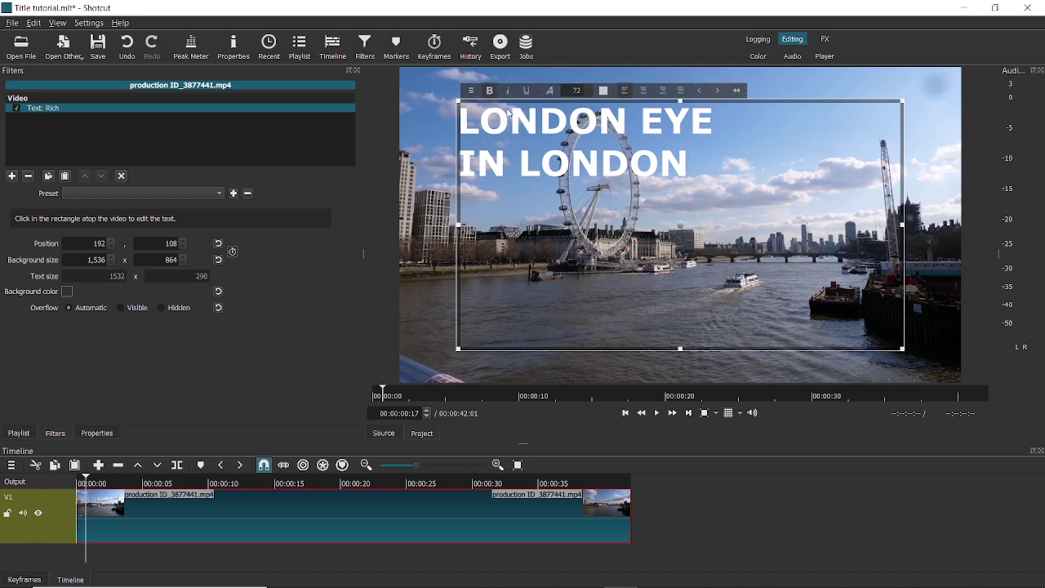
left_click(737, 92)
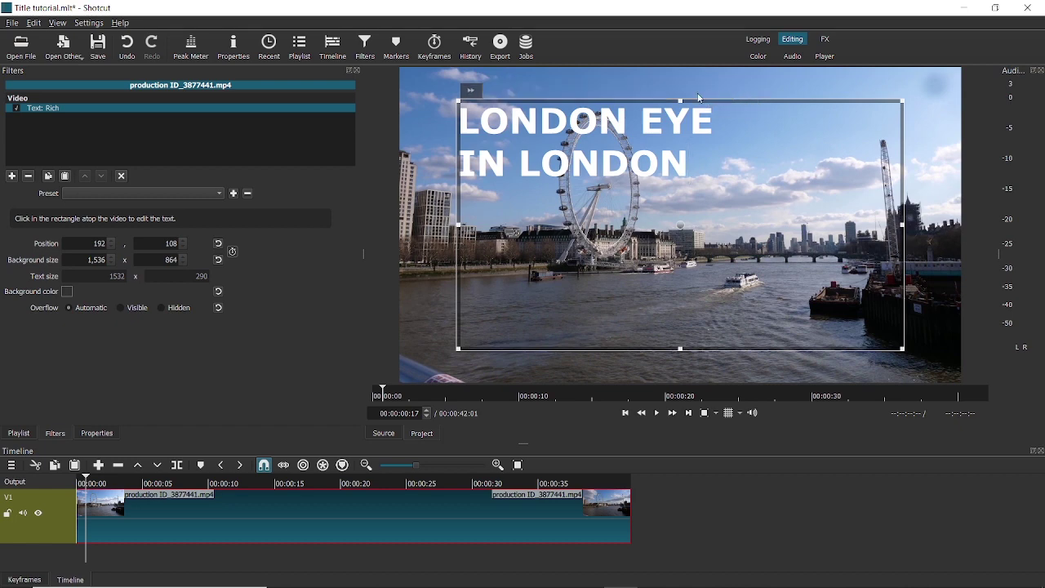
left_click(471, 90)
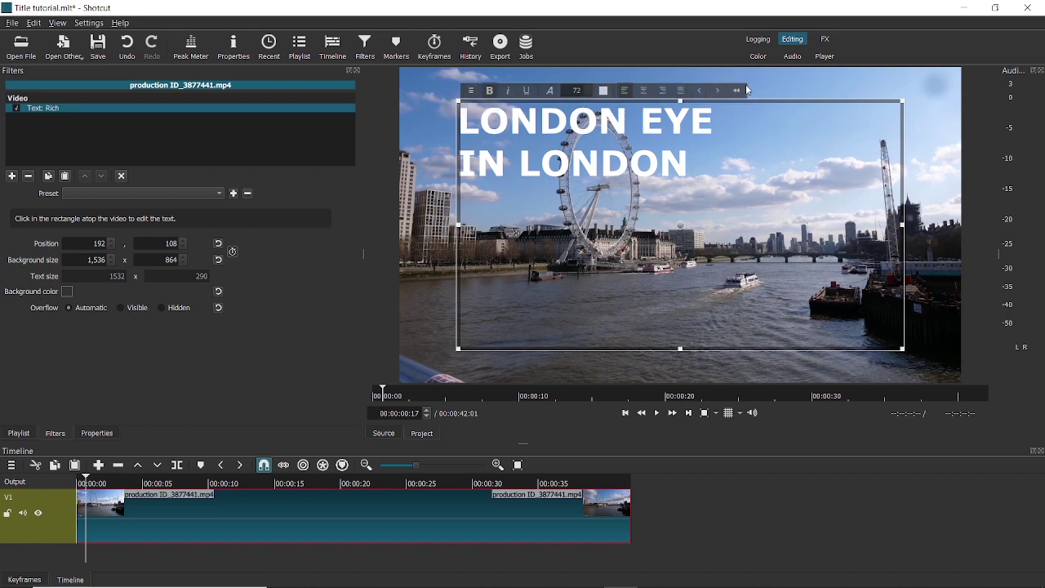
left_click(739, 91)
left_click(472, 91)
left_click(732, 93)
left_click(472, 90)
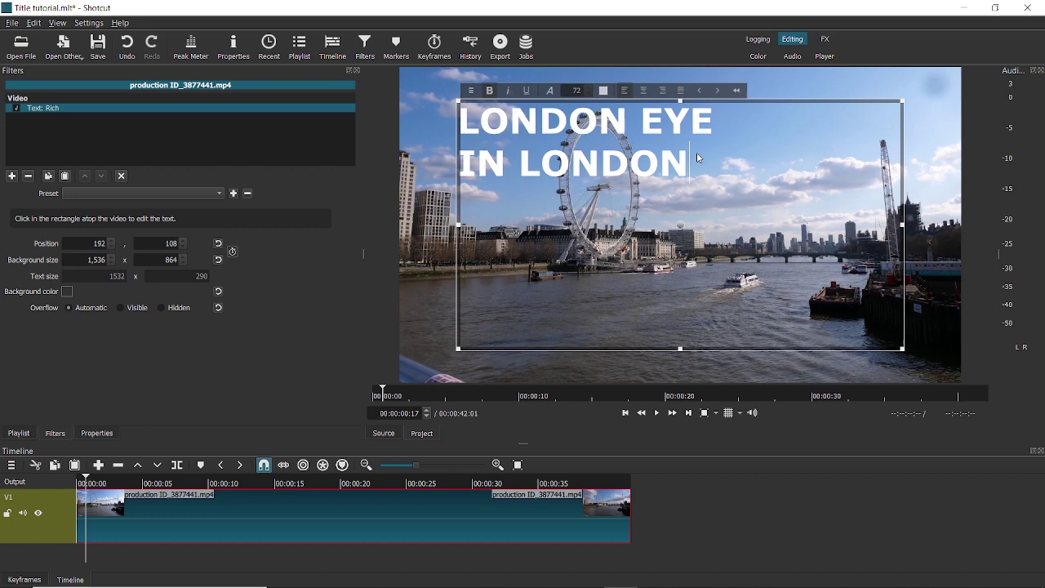
Step: Select both title lines and set their alignment to center
left_click_drag(696, 154, 458, 115)
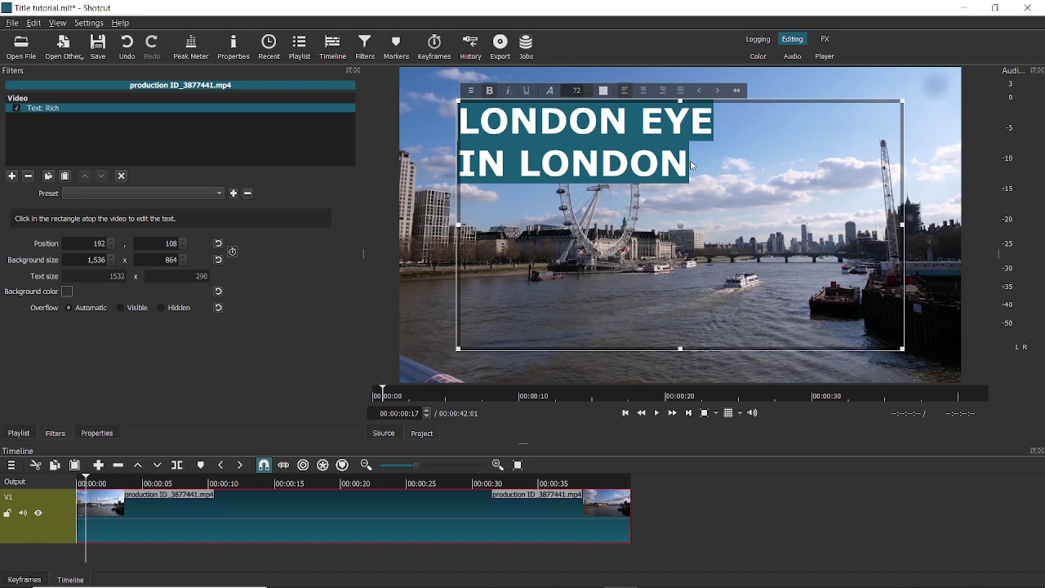
left_click(663, 93)
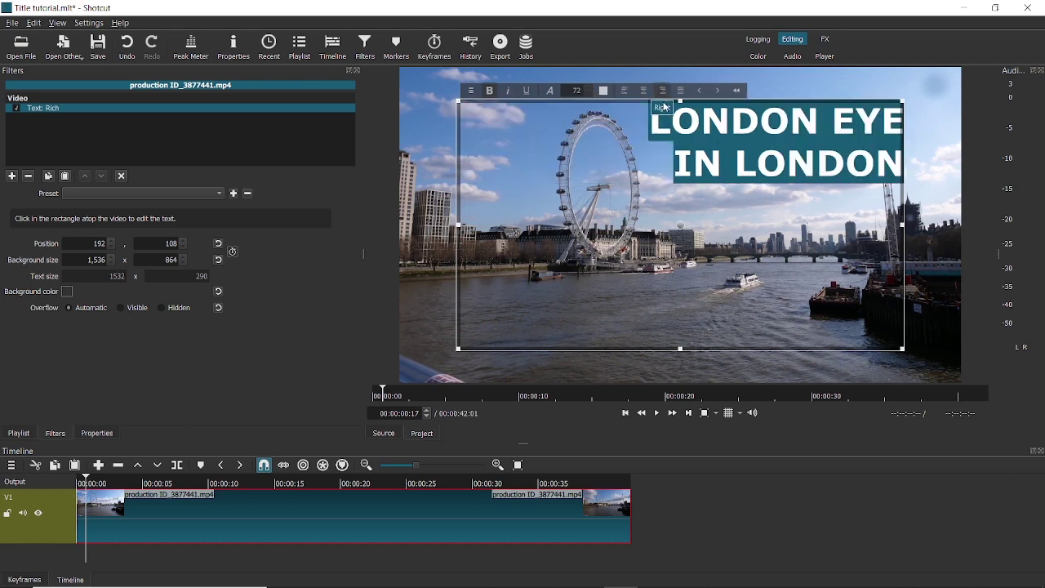
left_click(623, 91)
left_click(644, 91)
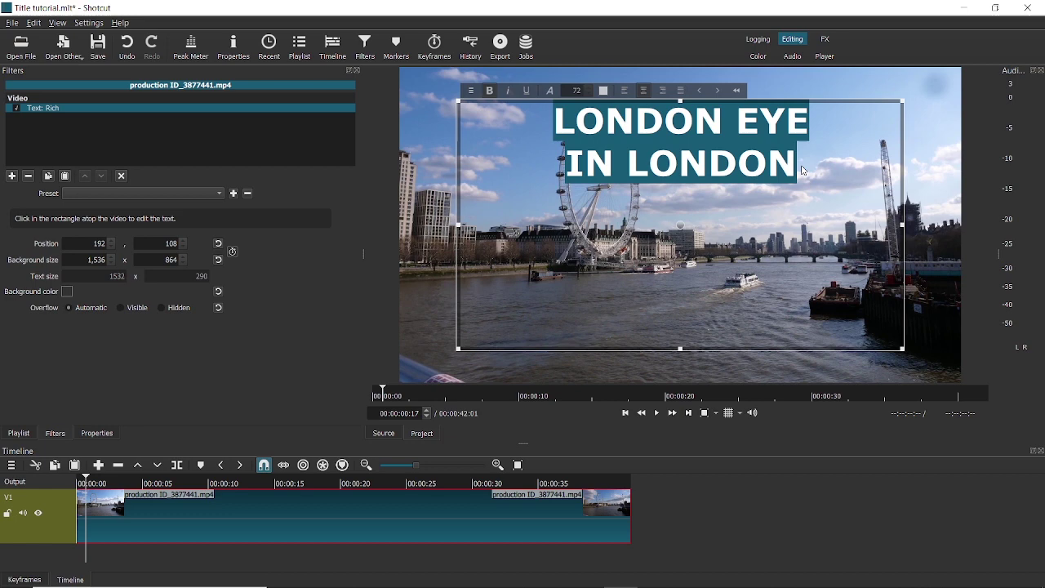
left_click(801, 169)
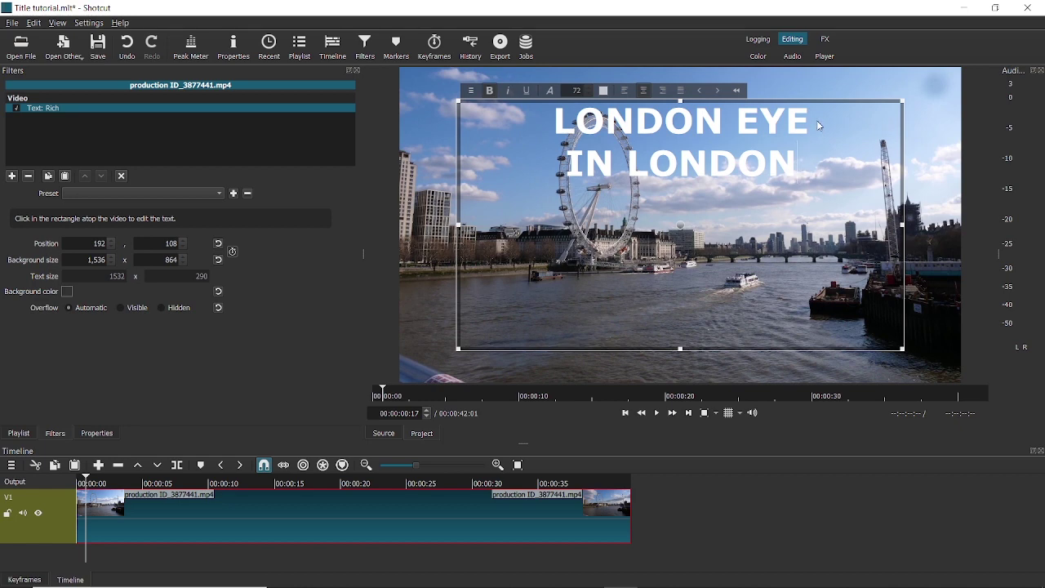
Step: Color the LONDON EYE line dark green
left_click_drag(816, 119, 551, 138)
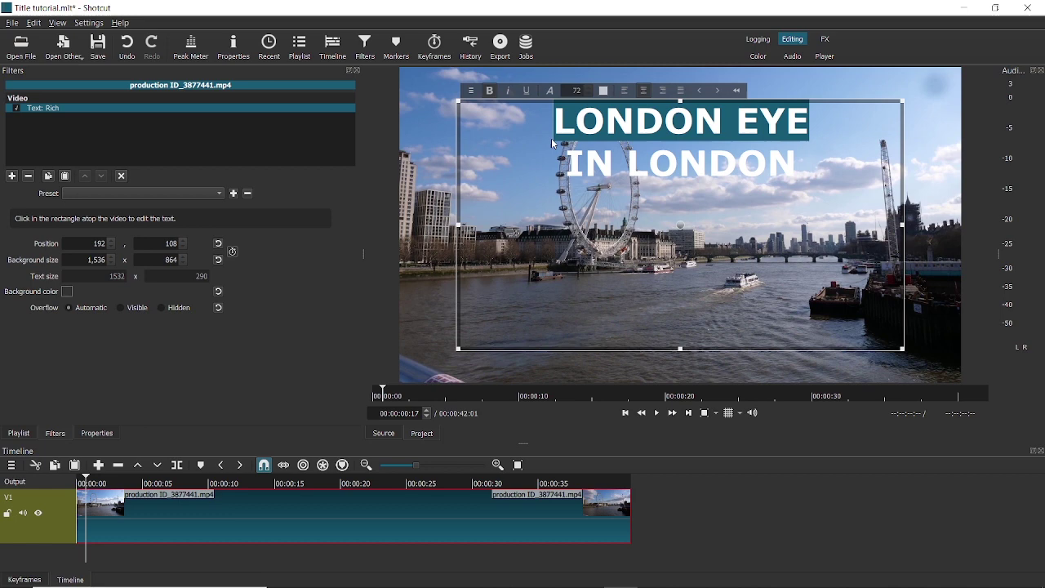
left_click(603, 90)
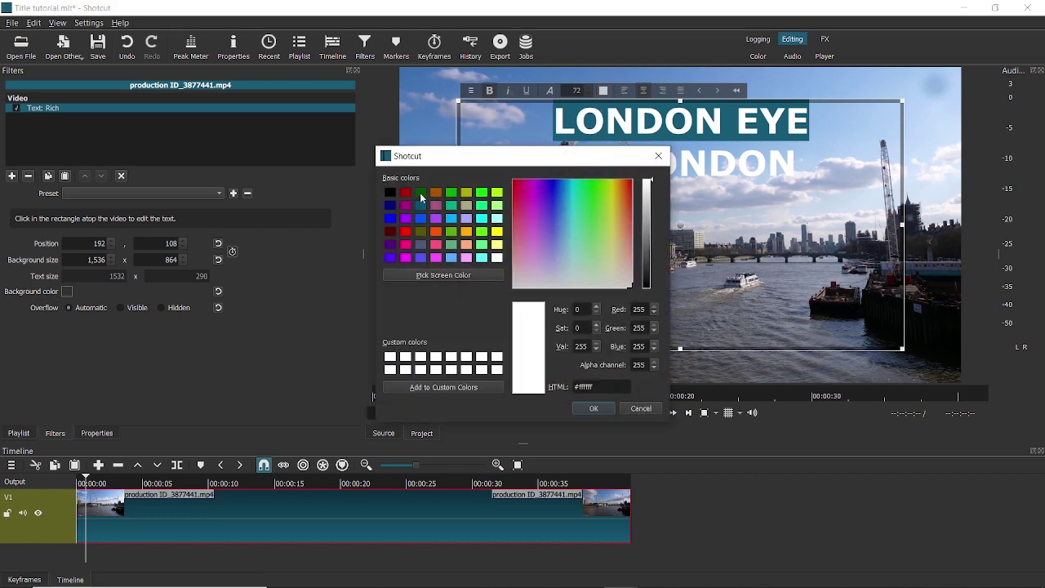
left_click(421, 194)
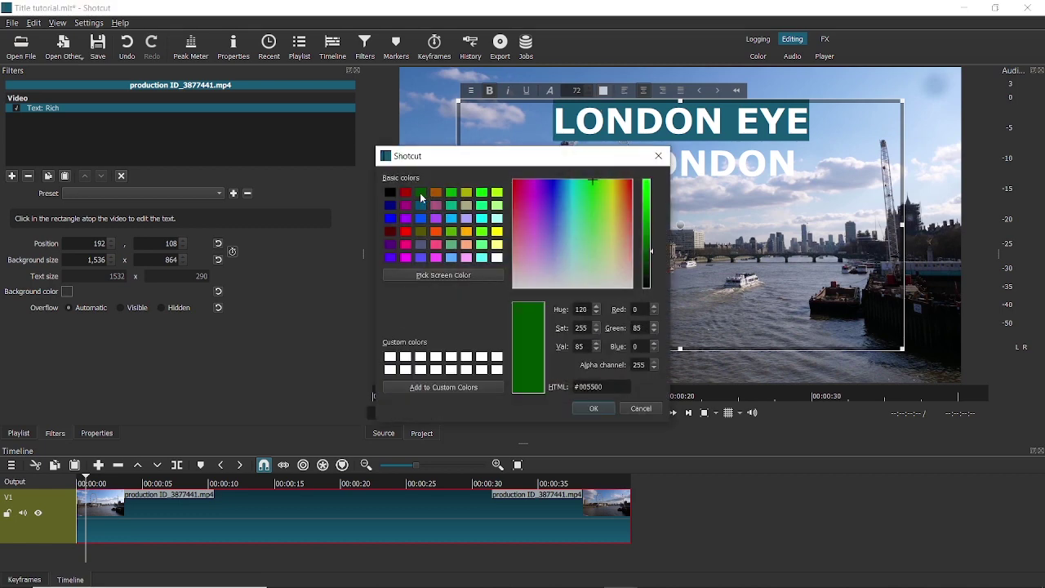
left_click(594, 408)
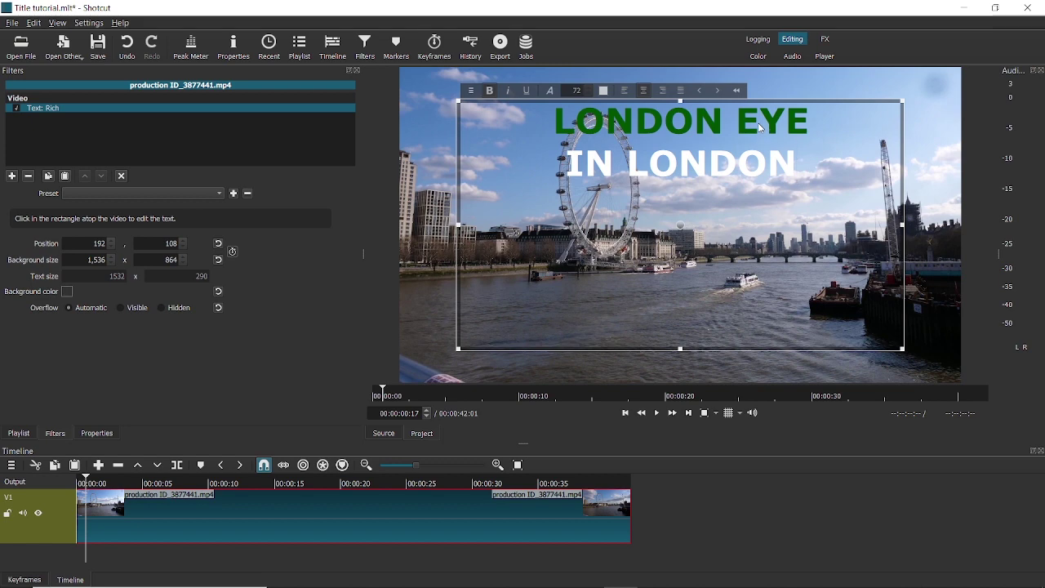
Step: Recolor the word EYE dark blue
left_click(759, 122)
left_click(603, 93)
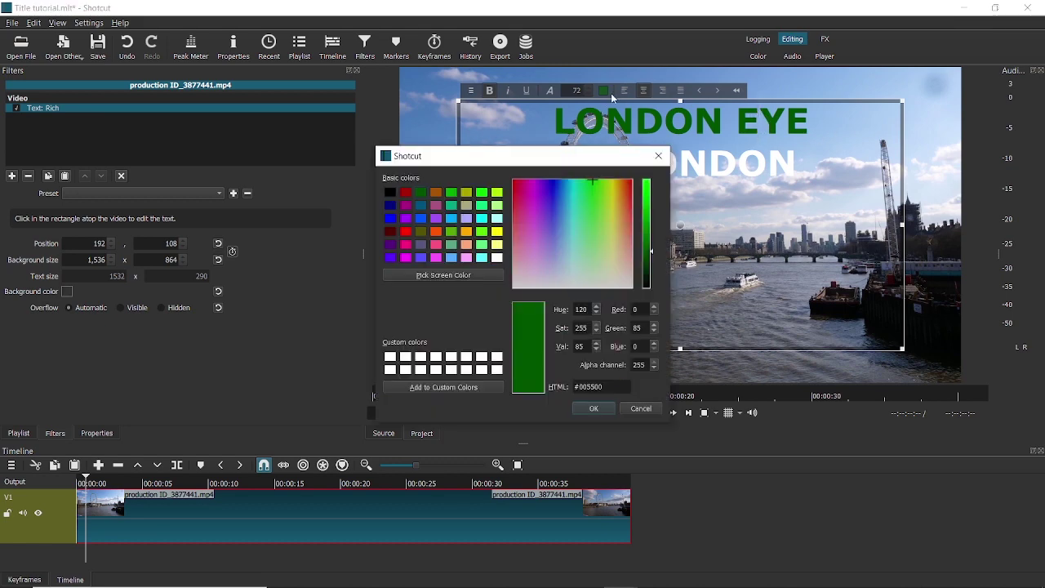
left_click(389, 206)
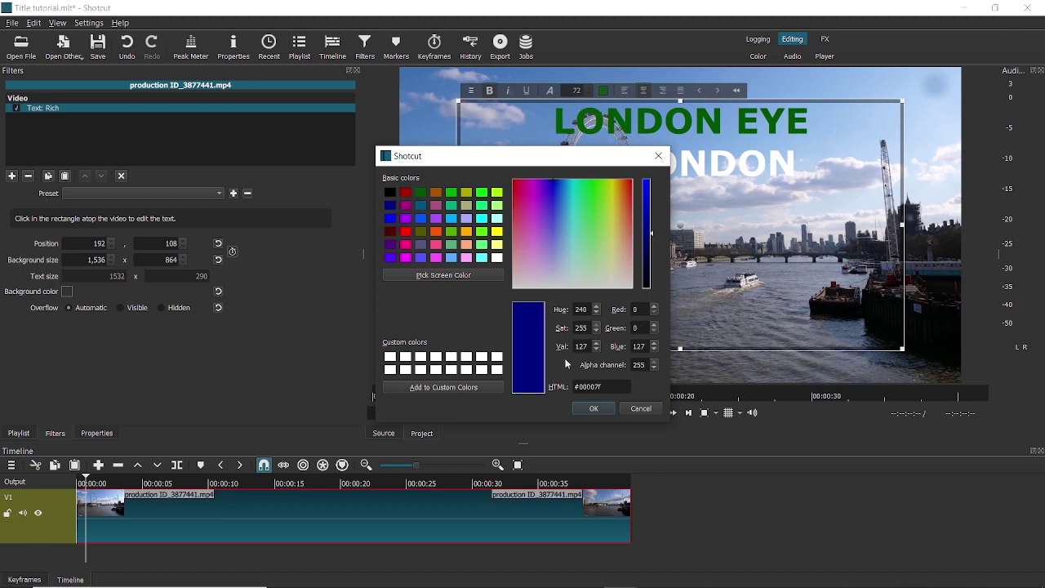
left_click(581, 408)
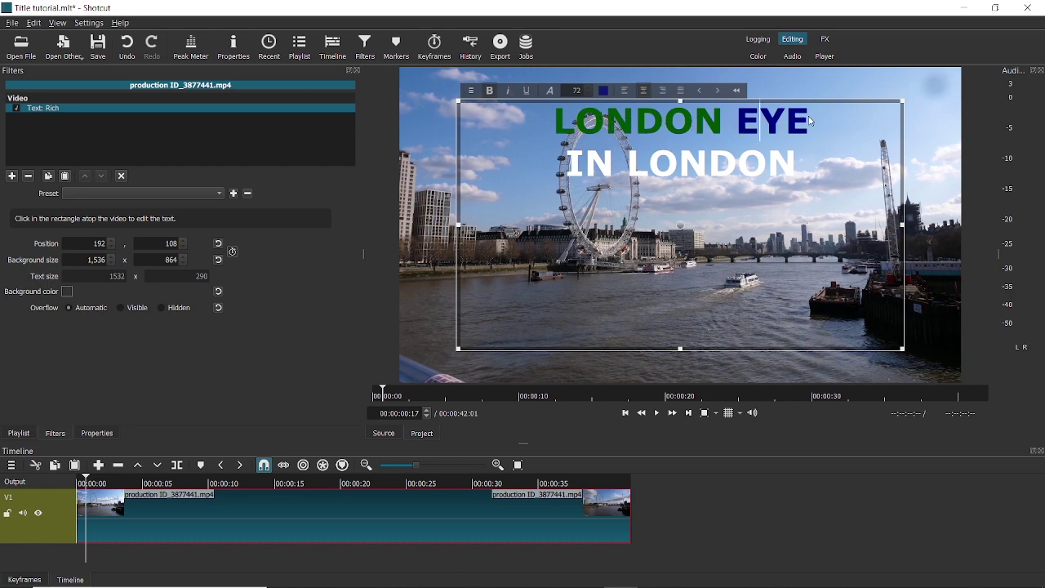
Step: Reselect the whole LONDON EYE line and make it dark green again
left_click_drag(815, 121, 555, 124)
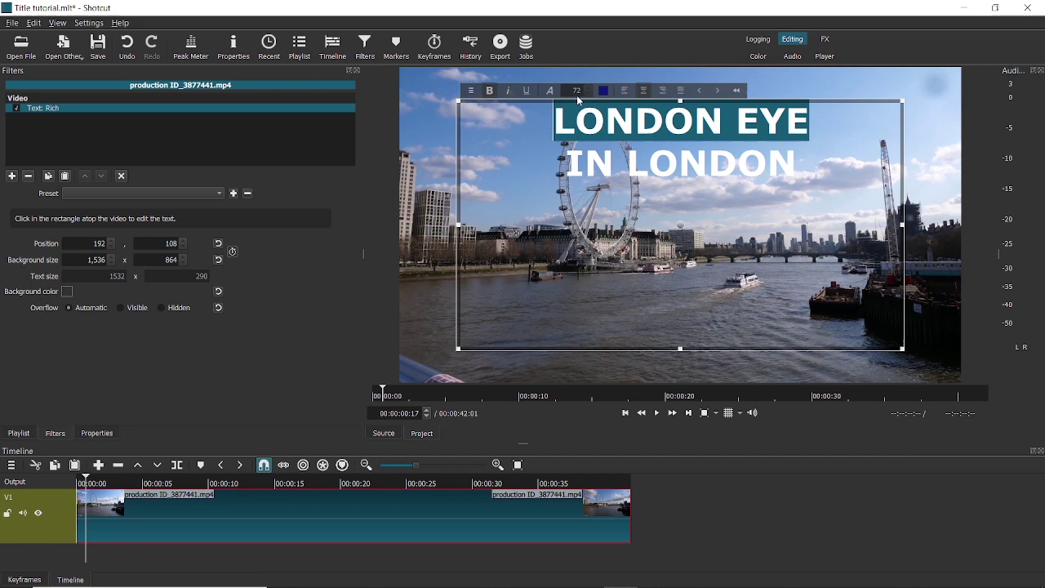
left_click(602, 89)
left_click(421, 194)
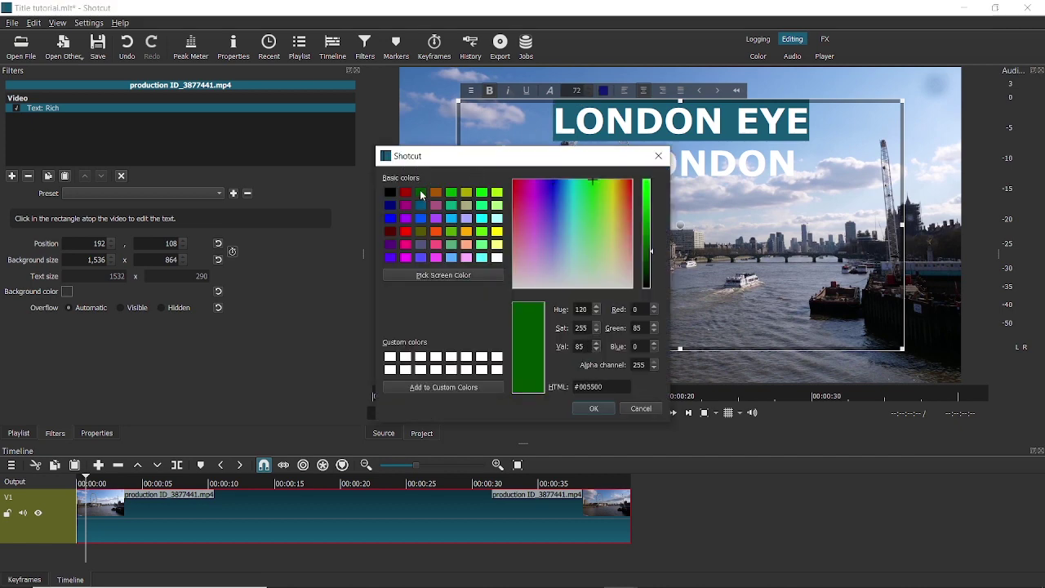
left_click(604, 410)
left_click(728, 241)
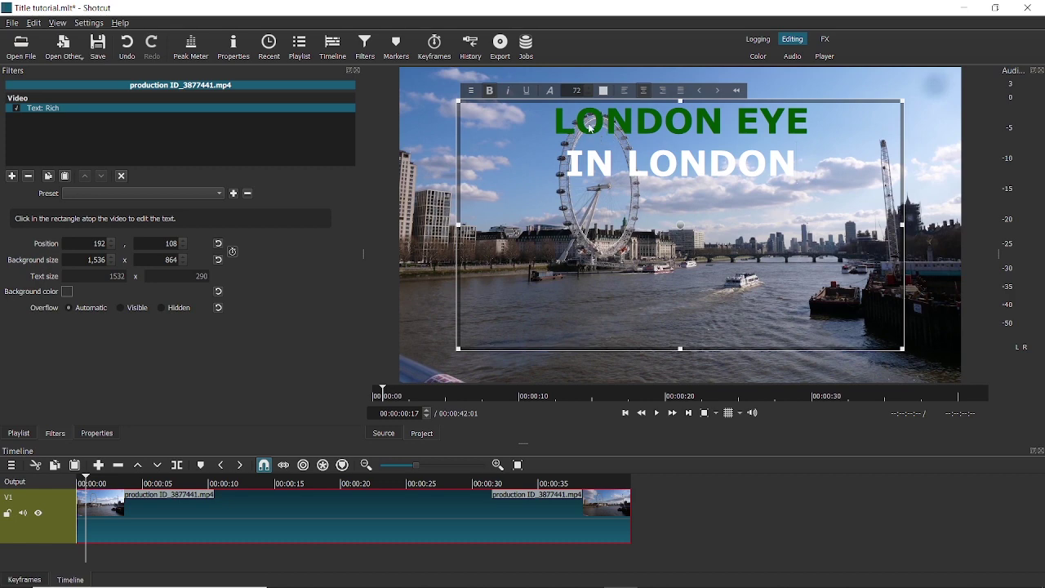
Step: Color the IN LONDON line dark blue
left_click_drag(800, 159, 565, 168)
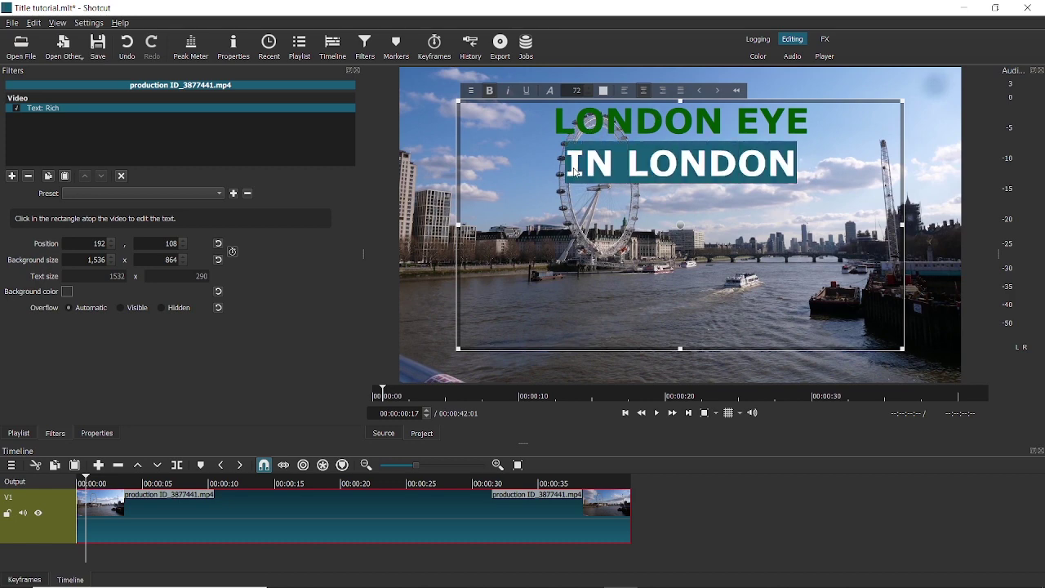
left_click(604, 90)
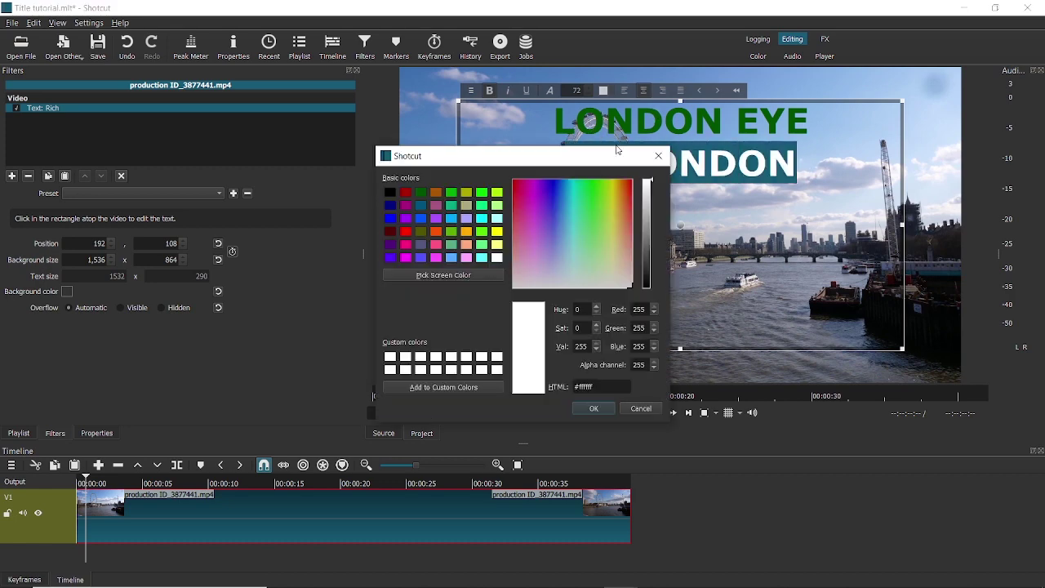
left_click(391, 205)
left_click(594, 408)
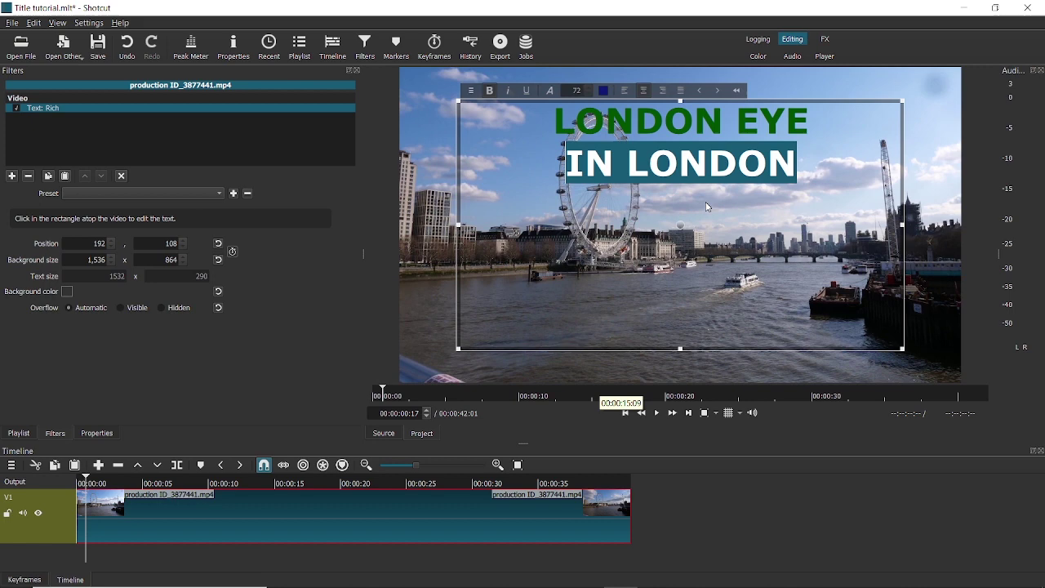
left_click(707, 206)
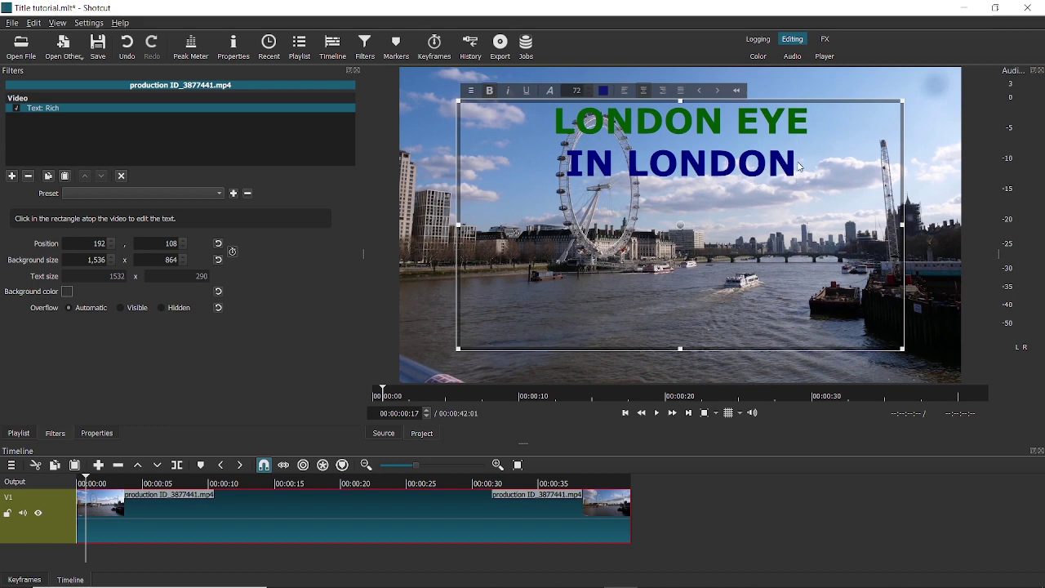
left_click_drag(798, 165, 550, 169)
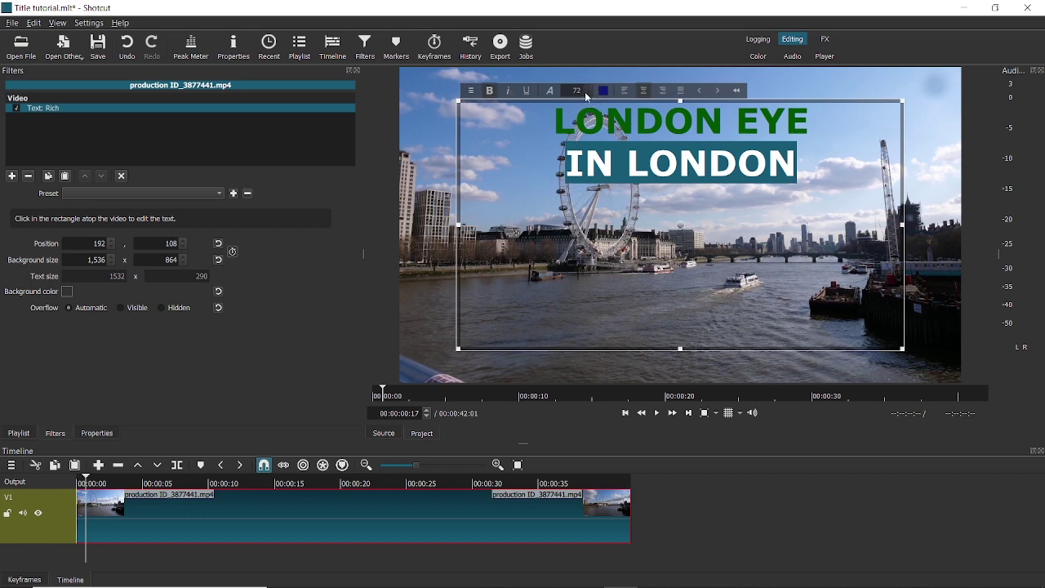
Step: Check the text sizes of IN and LONDON, then select the whole IN LONDON line
scroll(586, 93, "down", 4)
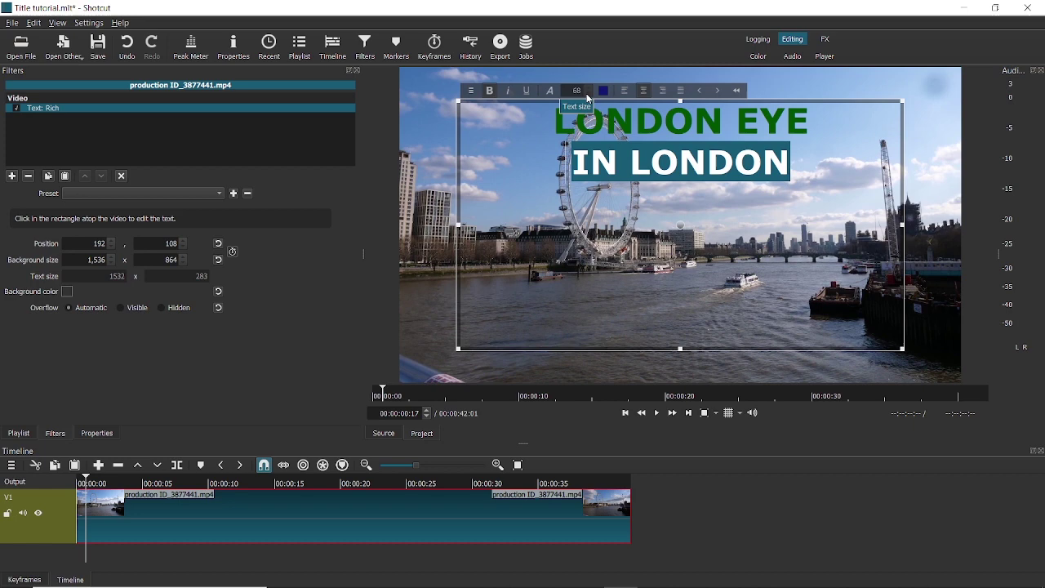
left_click(638, 173)
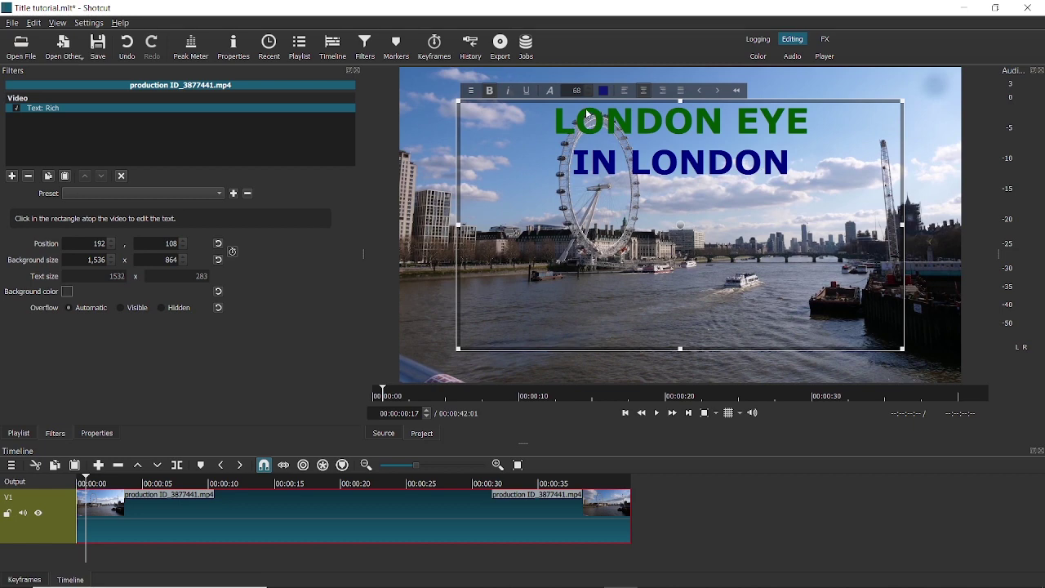
scroll(587, 94, "down", 3)
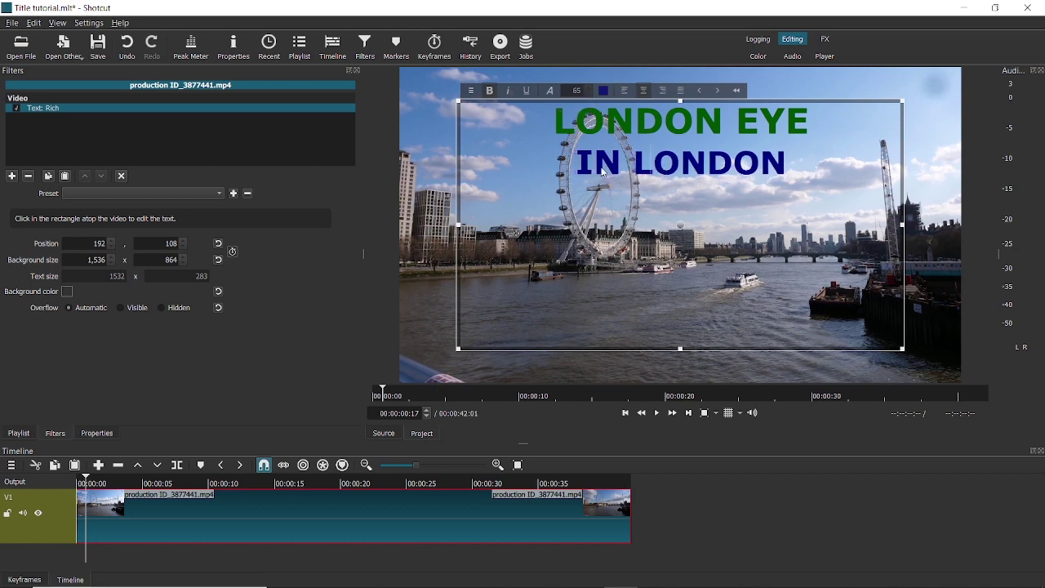
left_click(593, 175)
left_click(654, 168)
scroll(592, 90, "up", 3)
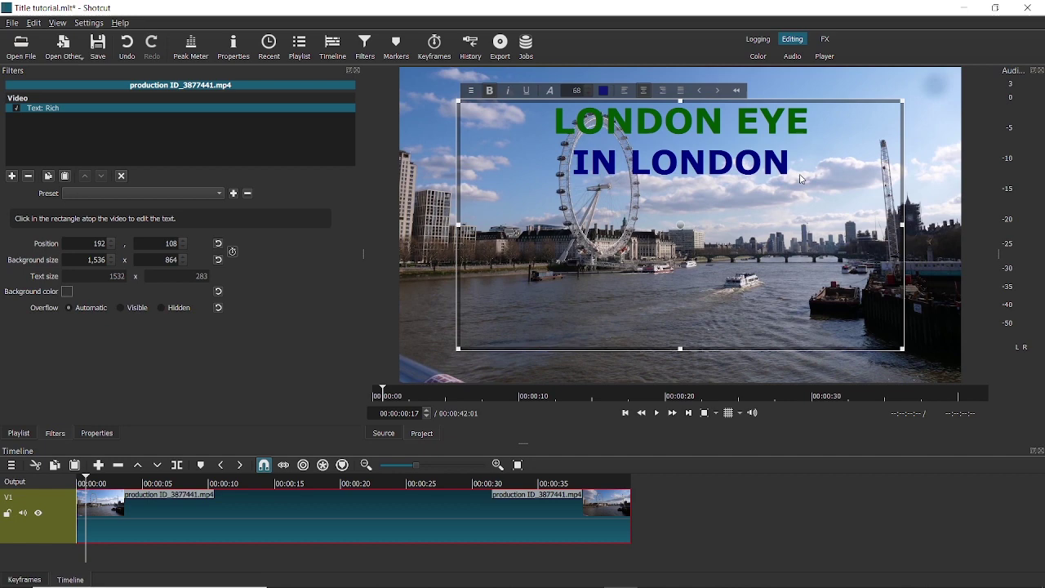
left_click_drag(801, 179, 545, 158)
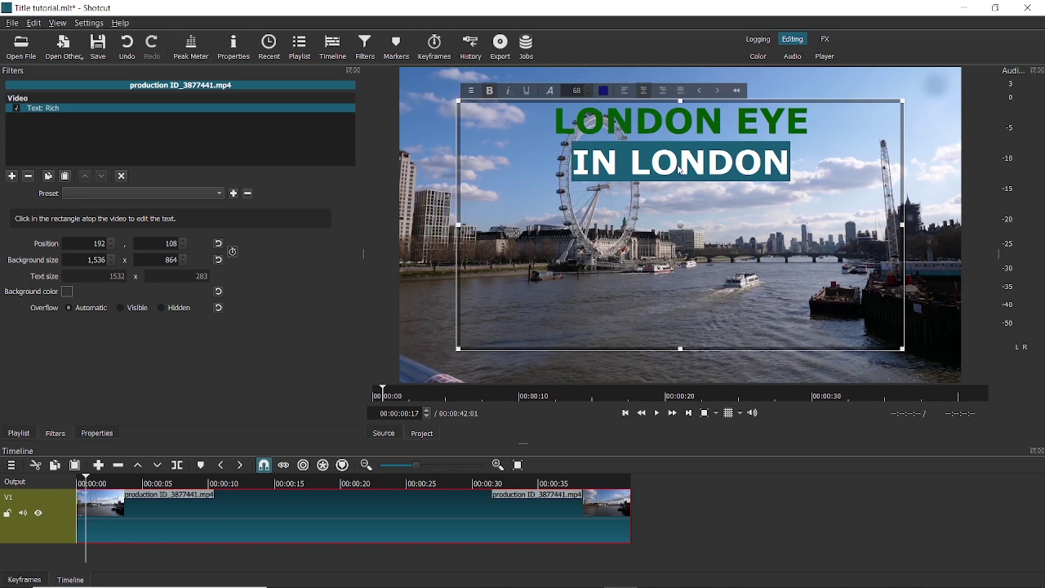
Step: Reduce the IN LONDON font size step by step from 72 to 60
left_click(588, 95)
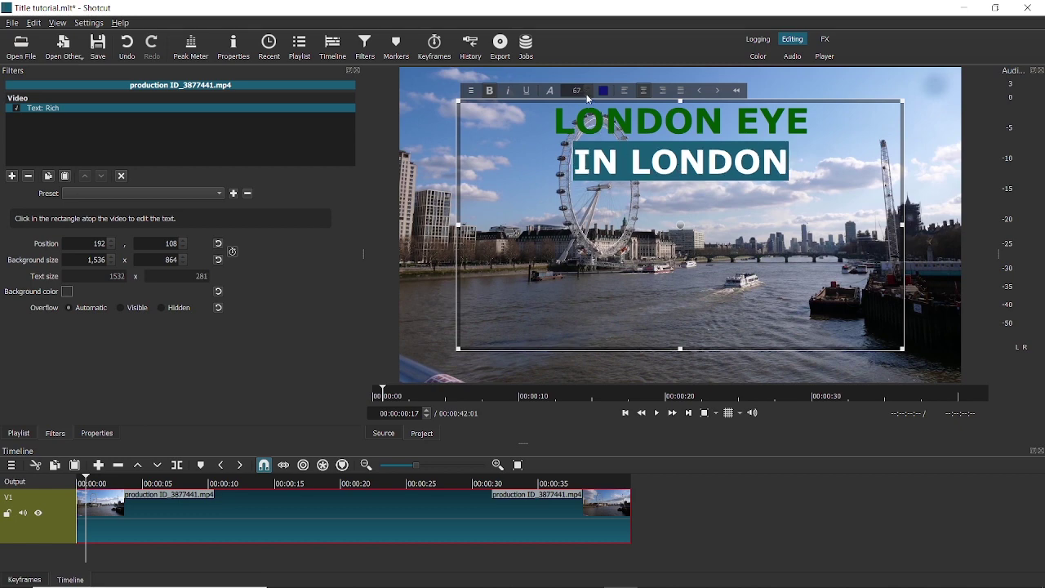
left_click(587, 97)
left_click(588, 97)
left_click(587, 97)
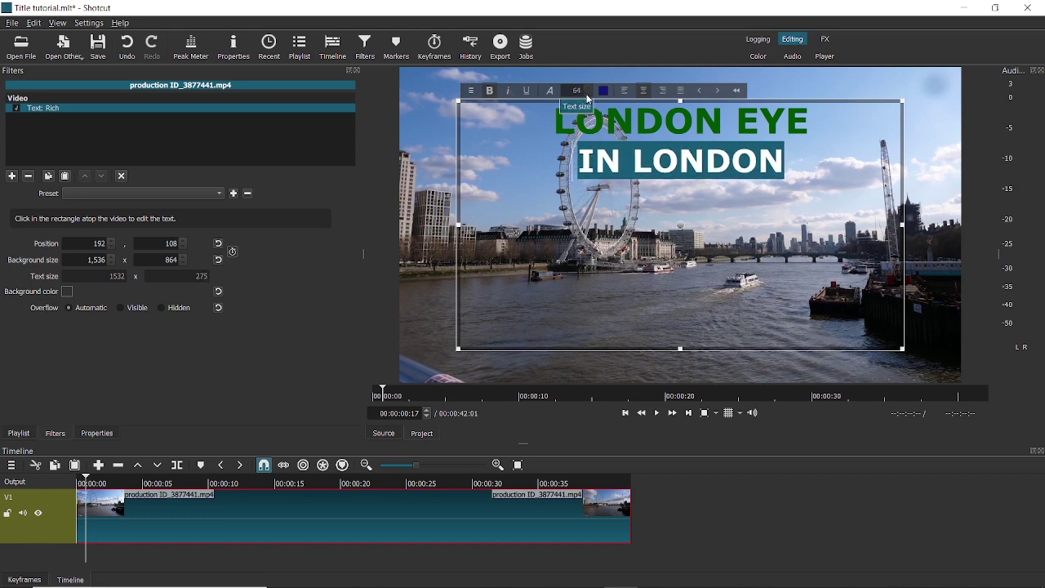
left_click(588, 97)
left_click(588, 97)
left_click(587, 97)
left_click(587, 97)
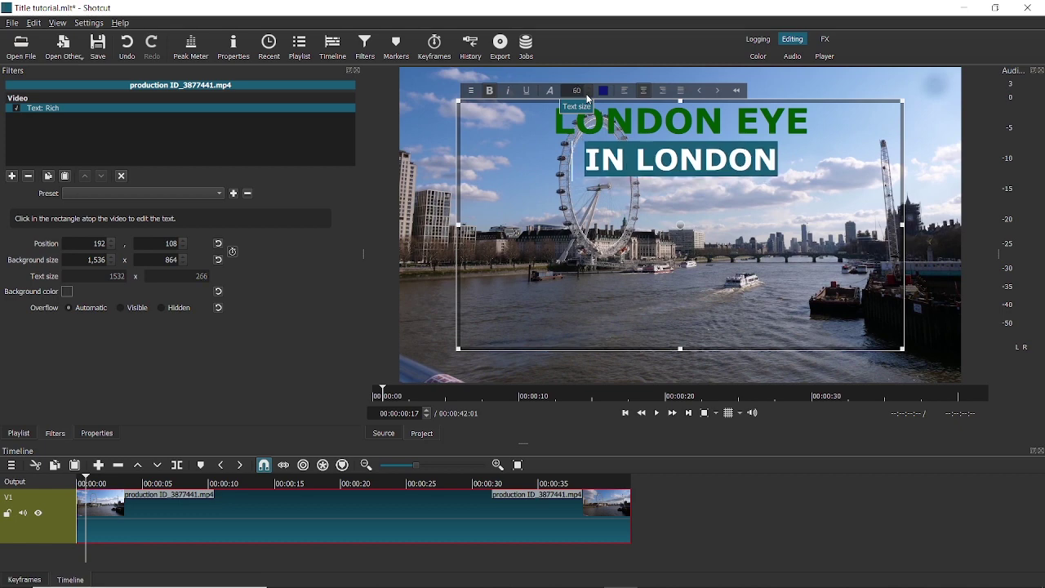
left_click(705, 167)
left_click_drag(812, 123, 542, 128)
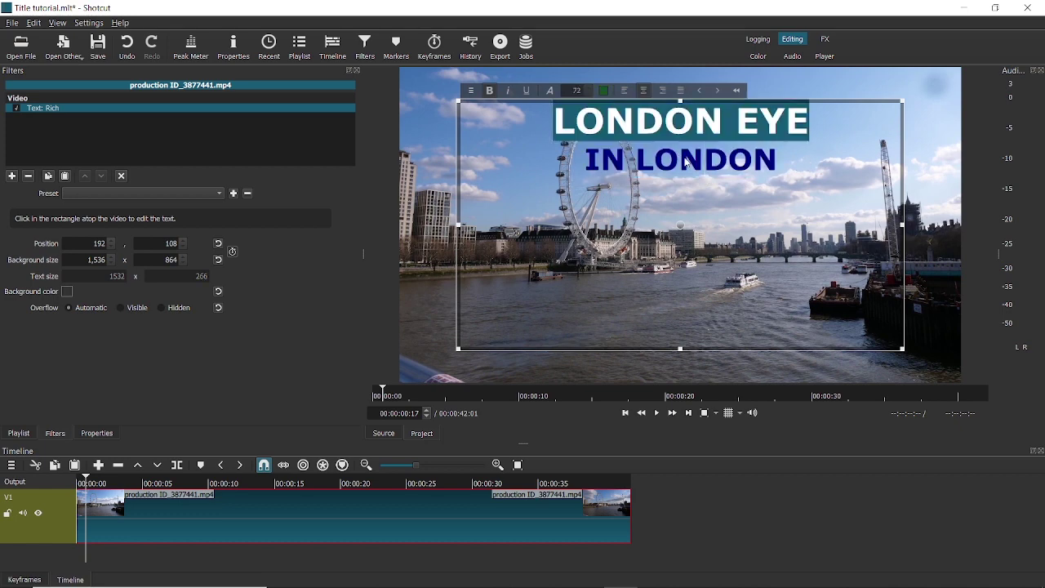
Step: Set the LONDON EYE line's font to Montserrat
left_click(550, 91)
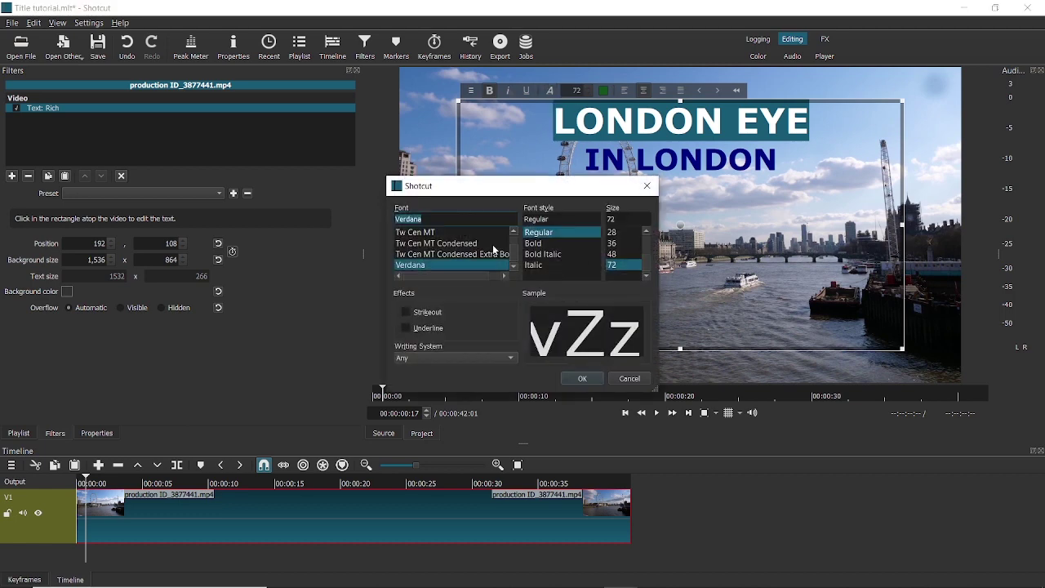
scroll(475, 253, "up", 5)
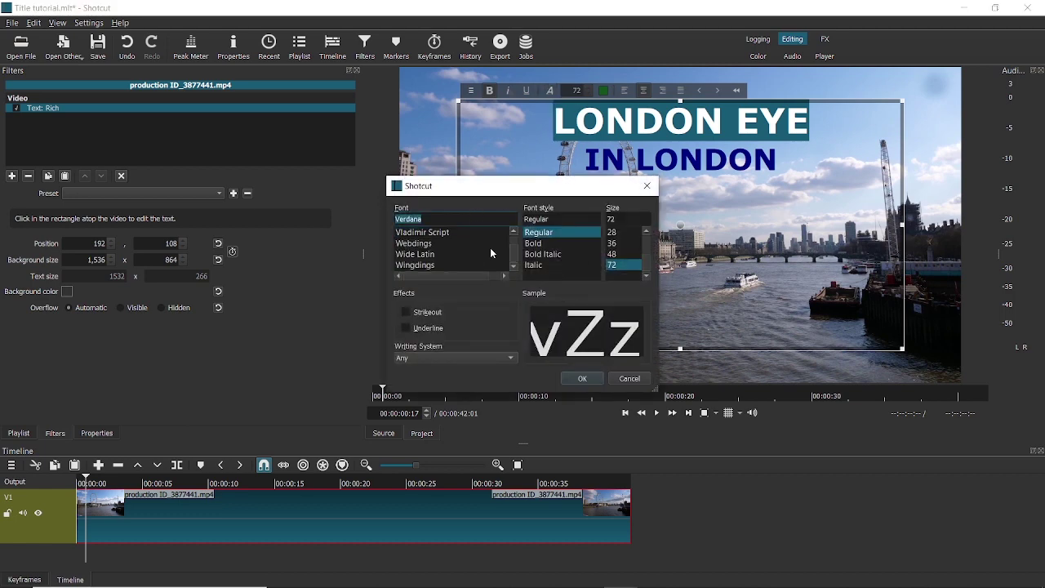
scroll(489, 247, "up", 10)
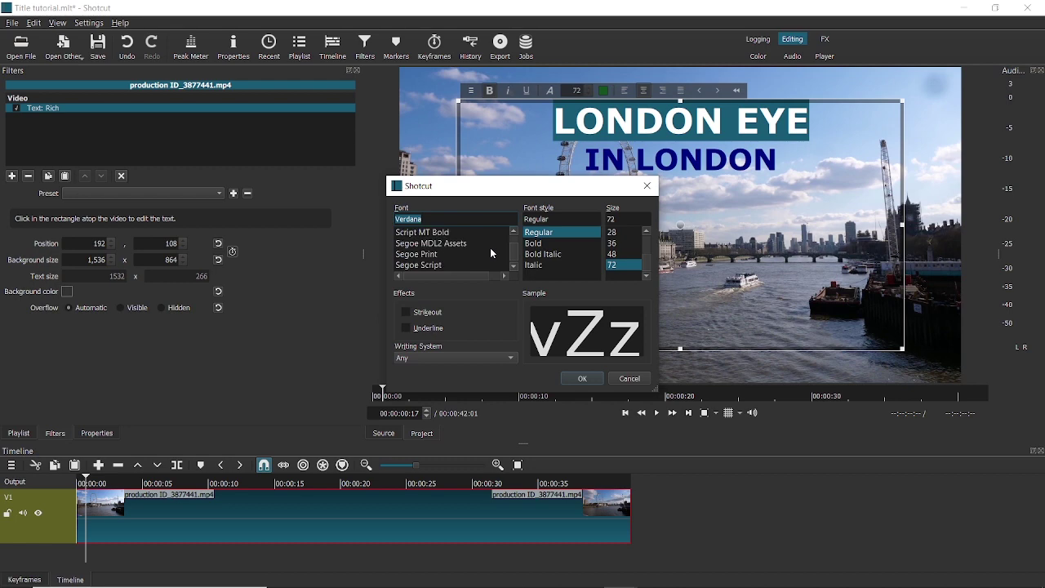
scroll(489, 247, "up", 10)
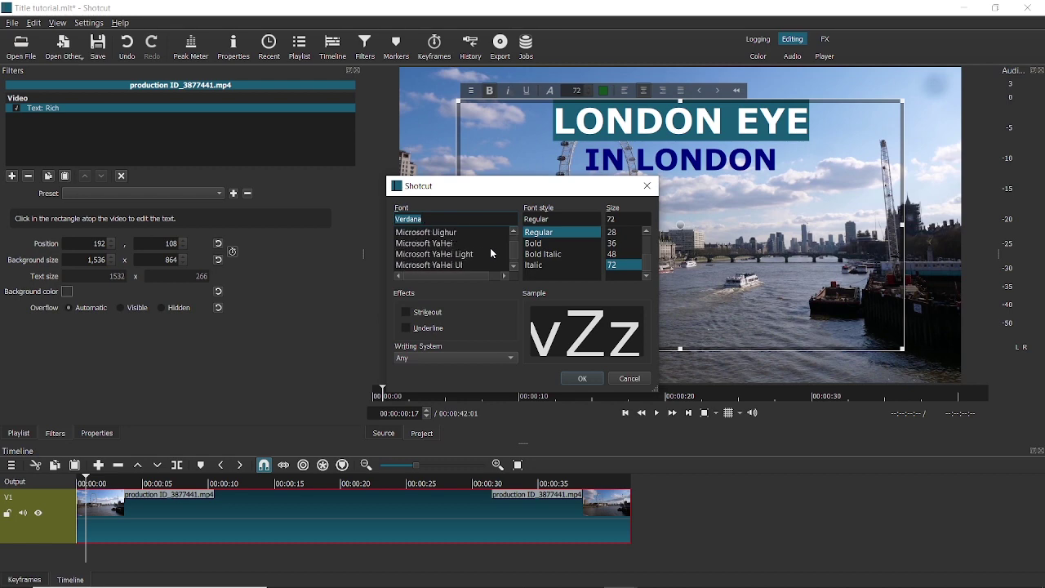
scroll(490, 248, "down", 5)
scroll(490, 247, "down", 3)
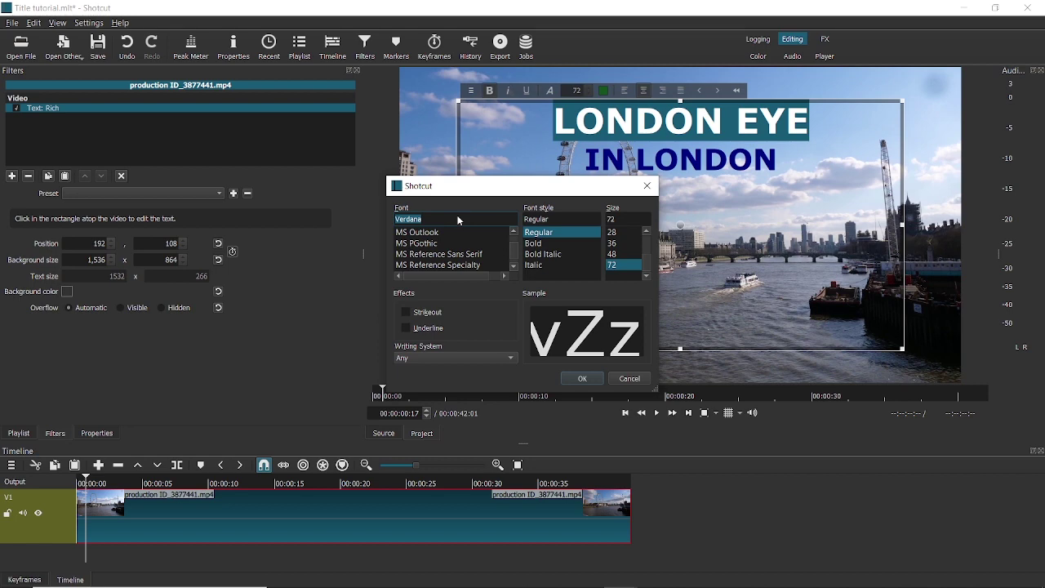
type("m")
scroll(461, 235, "down", 10)
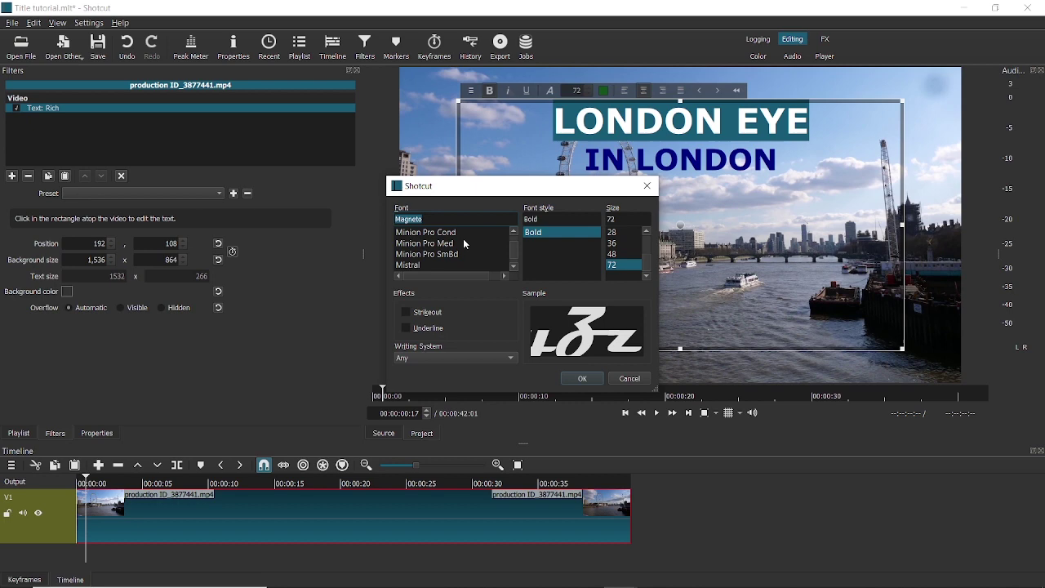
scroll(463, 238, "down", 3)
scroll(461, 256, "up", 1)
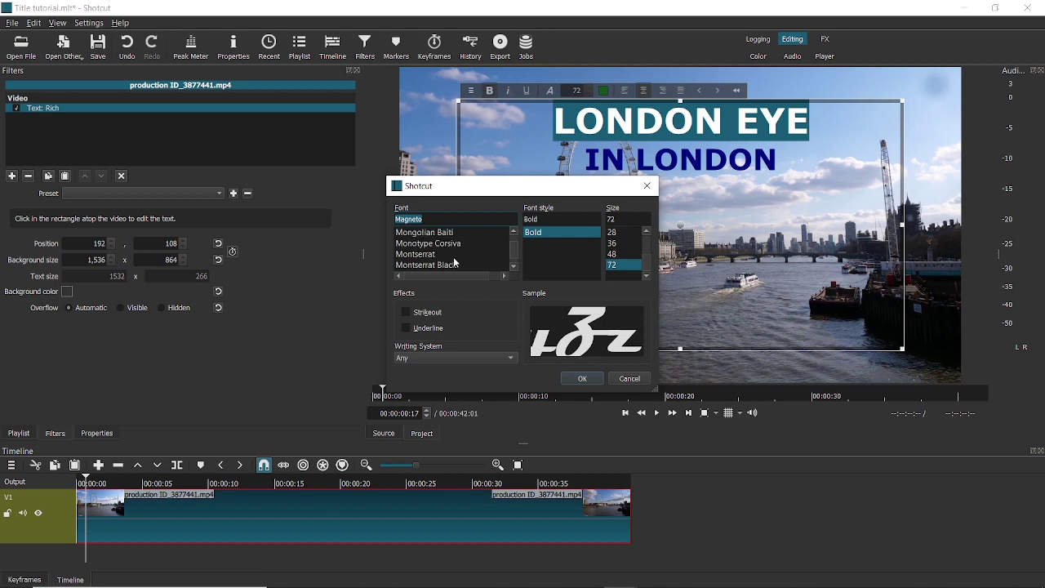
left_click(426, 262)
left_click(595, 380)
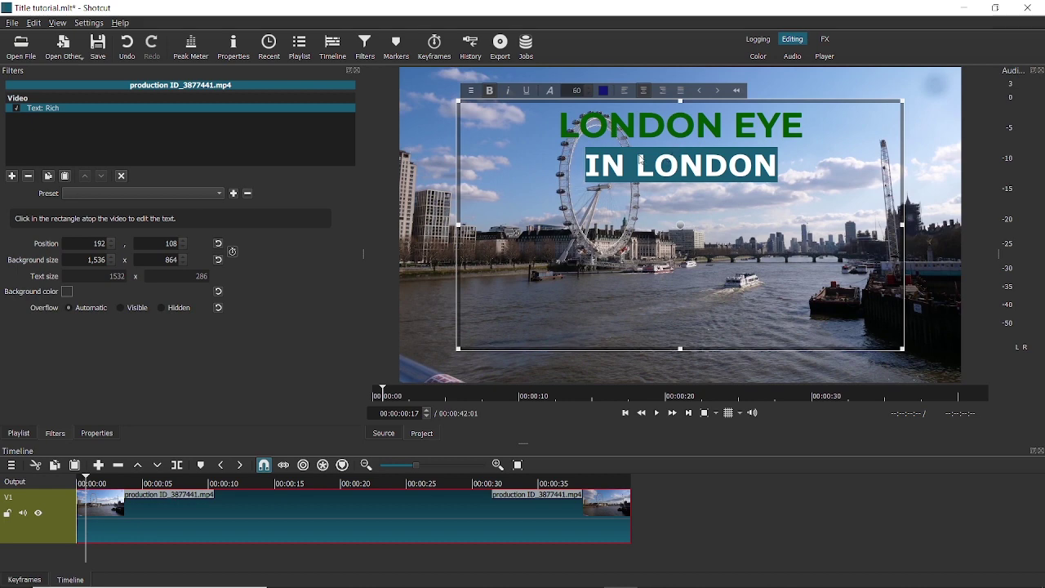
Step: Set the IN LONDON font to Montserrat Medium after trying Light and Thin
left_click(547, 94)
scroll(430, 246, "down", 2)
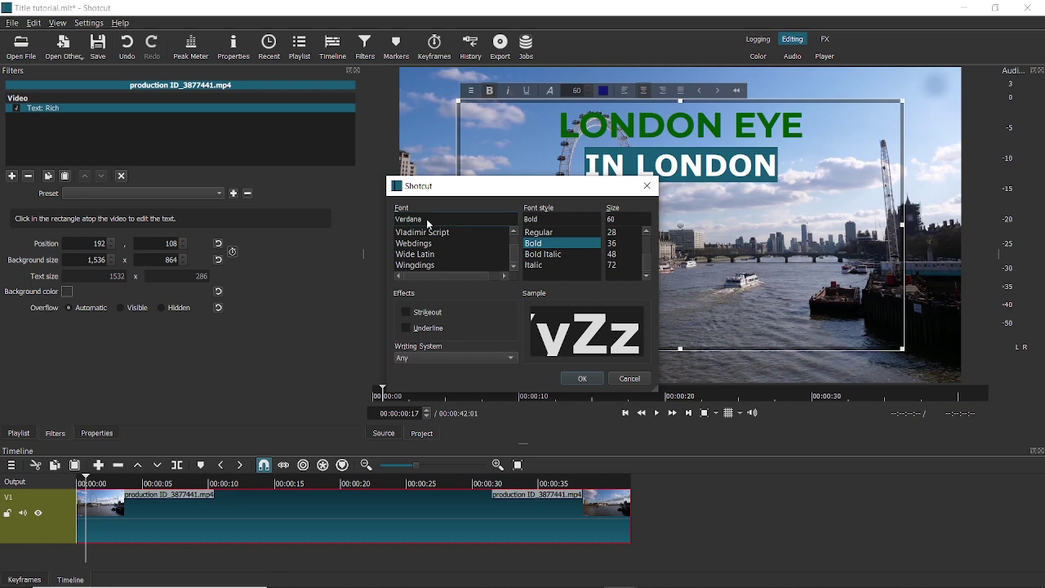
type("Magneto")
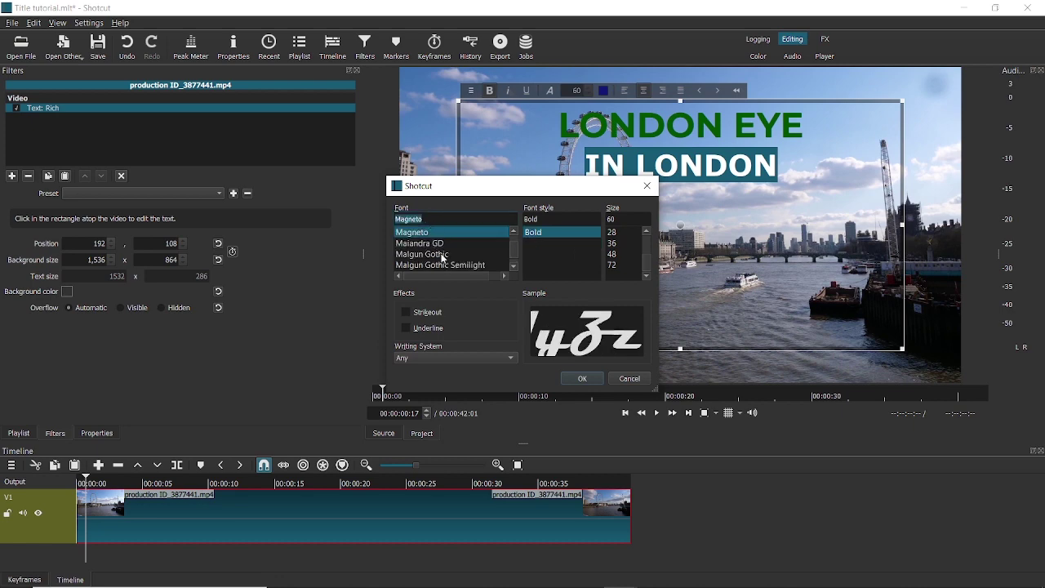
scroll(440, 249, "down", 6)
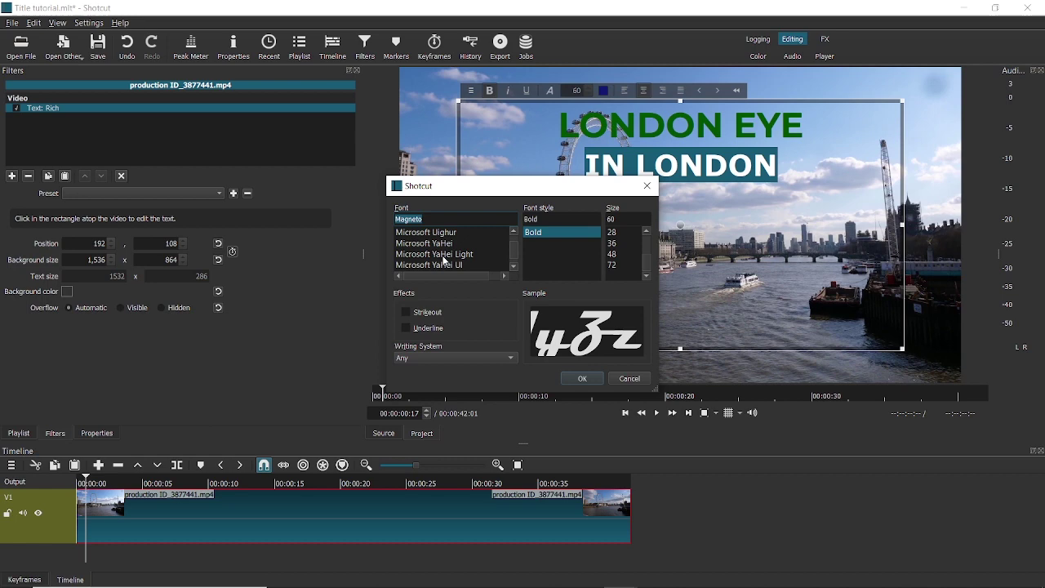
scroll(445, 261, "down", 3)
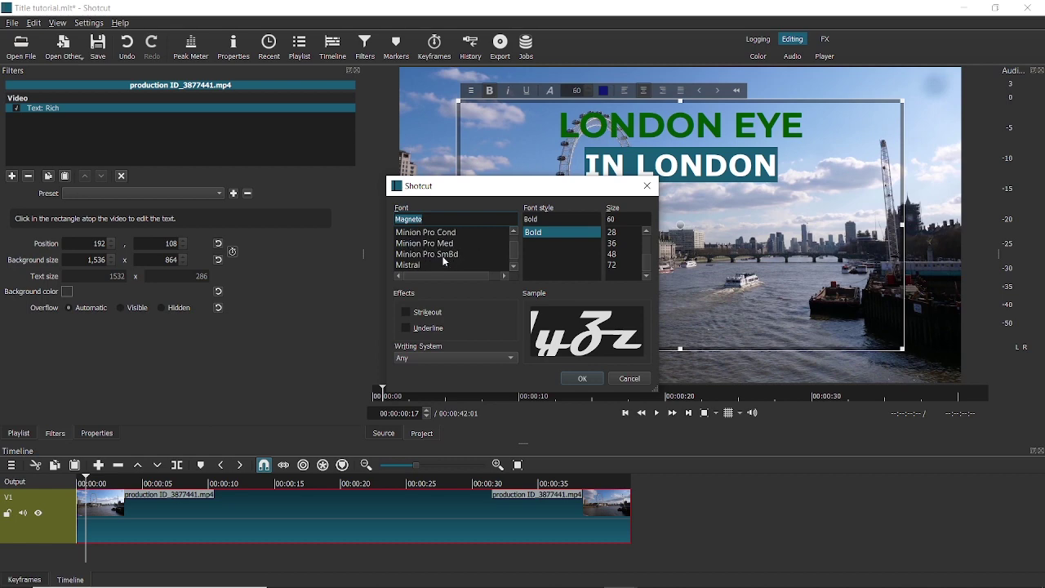
scroll(445, 261, "down", 3)
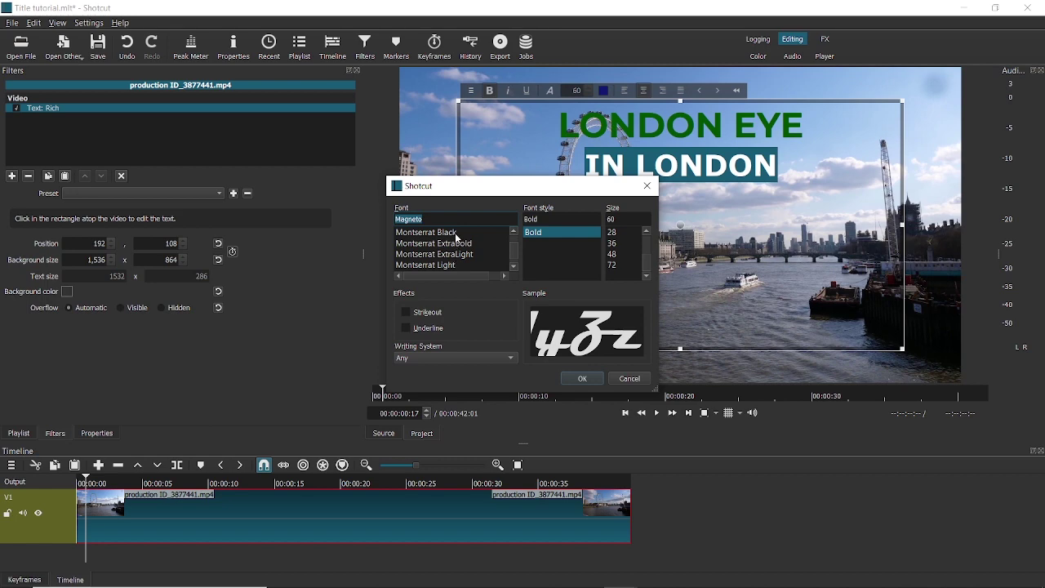
left_click(453, 264)
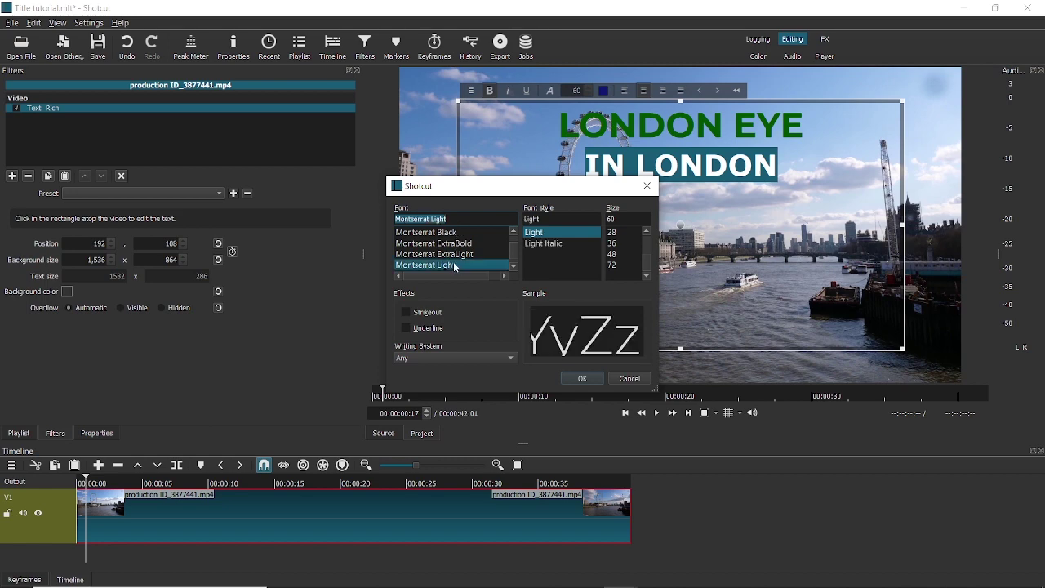
scroll(467, 258, "down", 1)
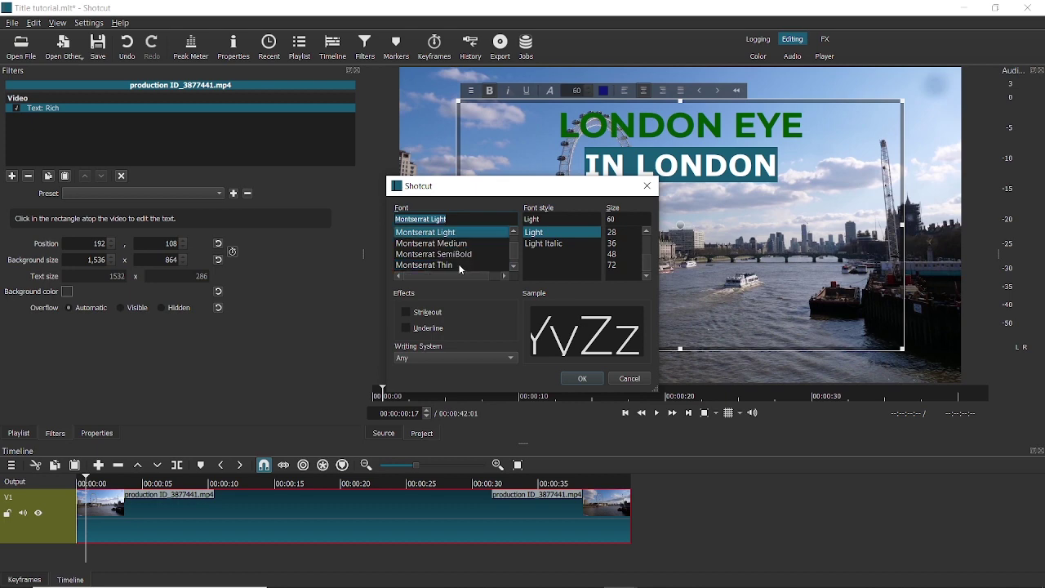
left_click(457, 266)
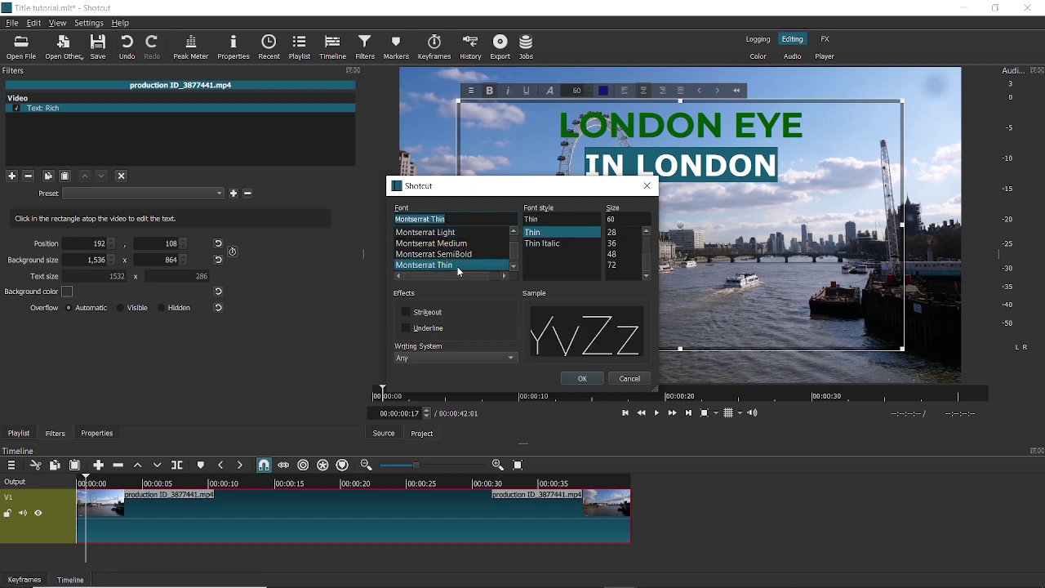
left_click(456, 243)
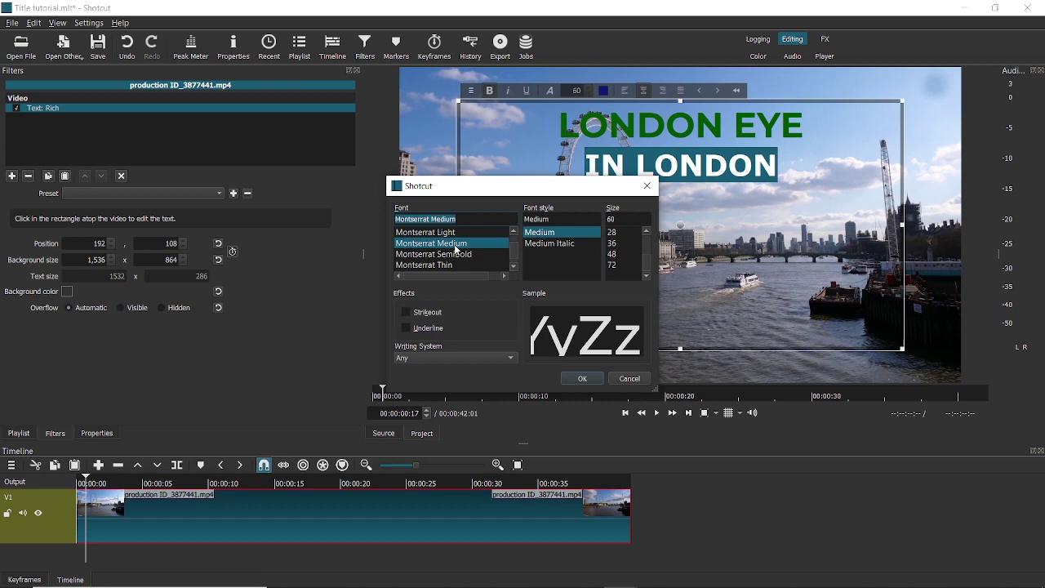
left_click(570, 378)
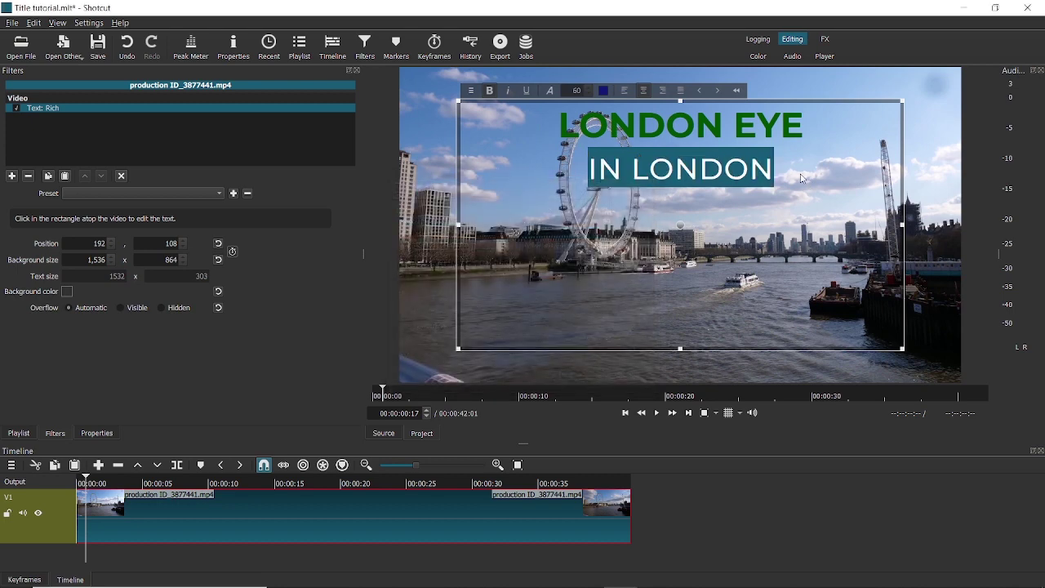
Step: Deselect the title and move the playhead to around 00:00:03:14 to preview
left_click(564, 209)
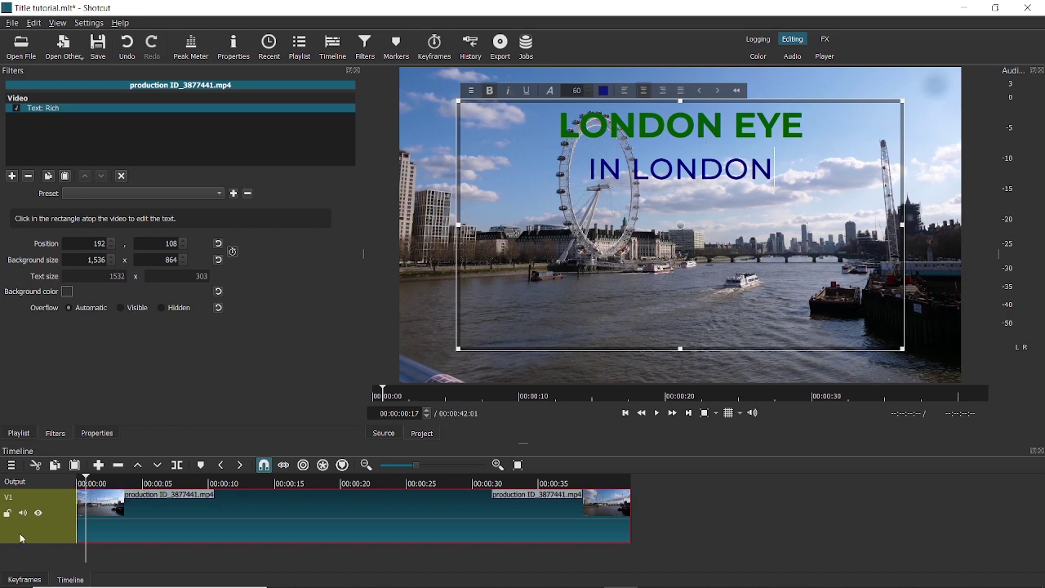
left_click_drag(88, 483, 124, 490)
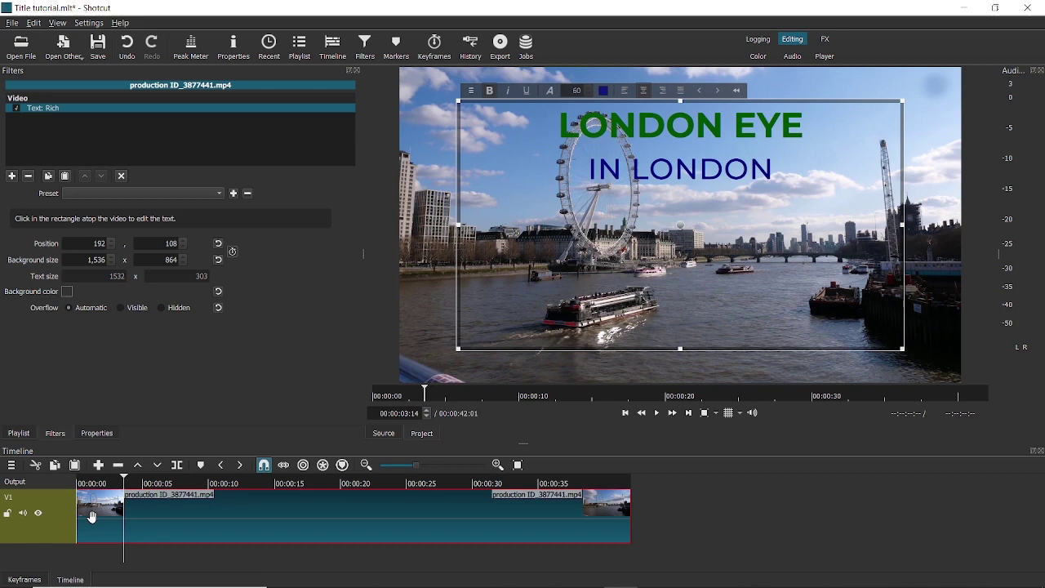
Step: Split the London Eye clip at exactly 00:00:04:00
left_click(141, 490)
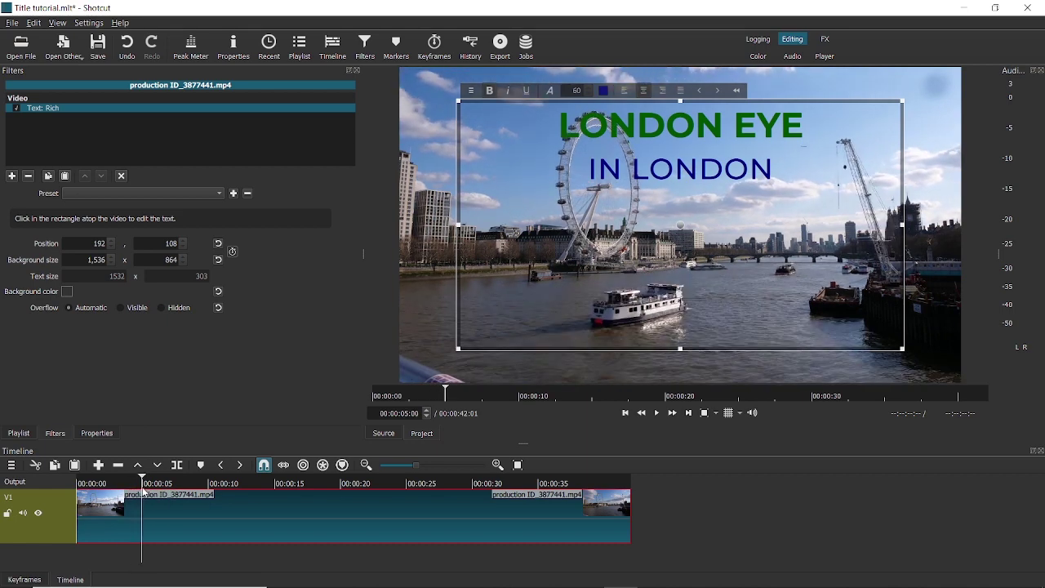
left_click_drag(142, 492, 131, 493)
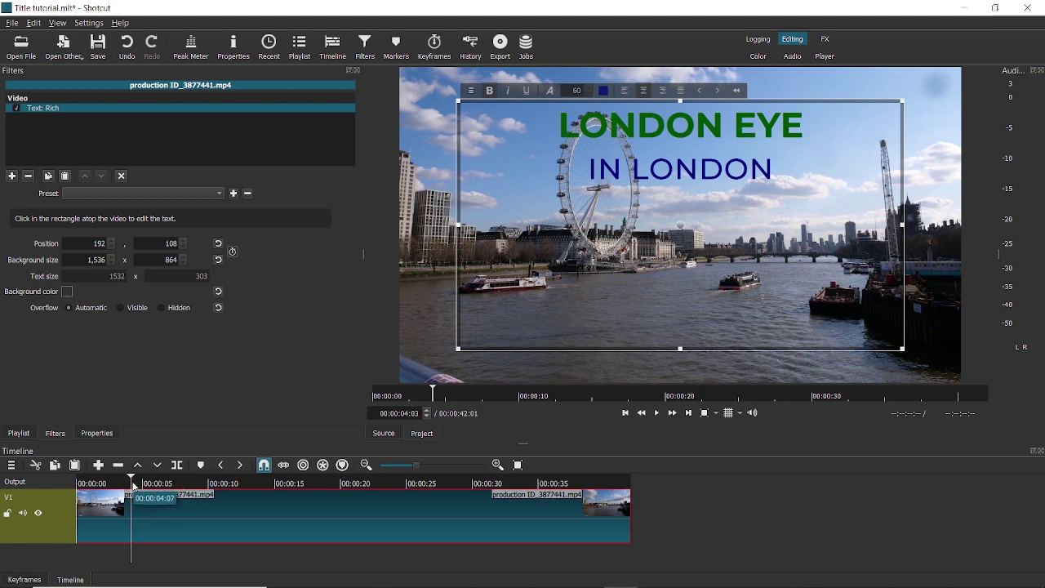
left_click(130, 482)
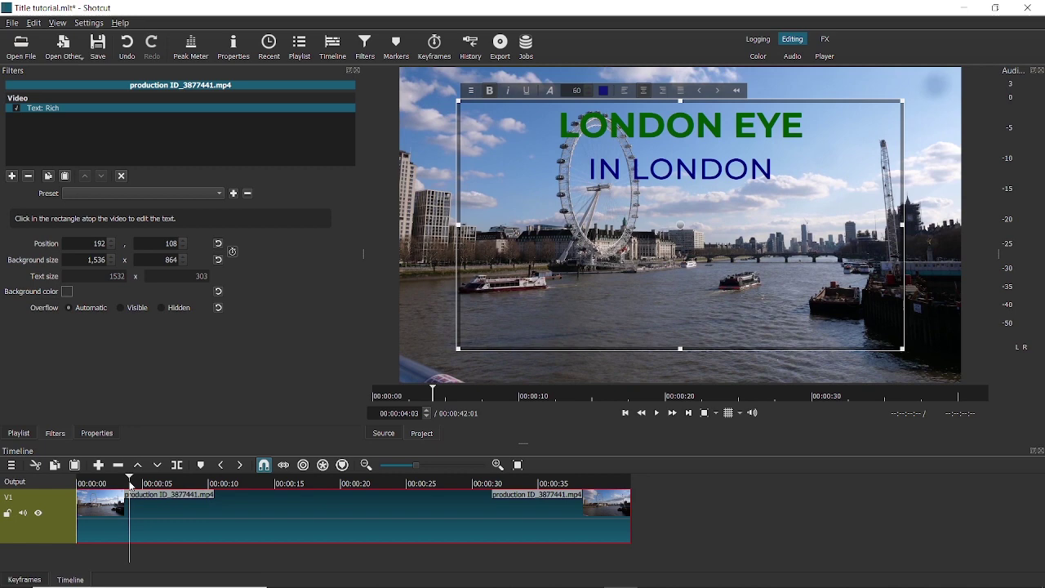
left_click(177, 466)
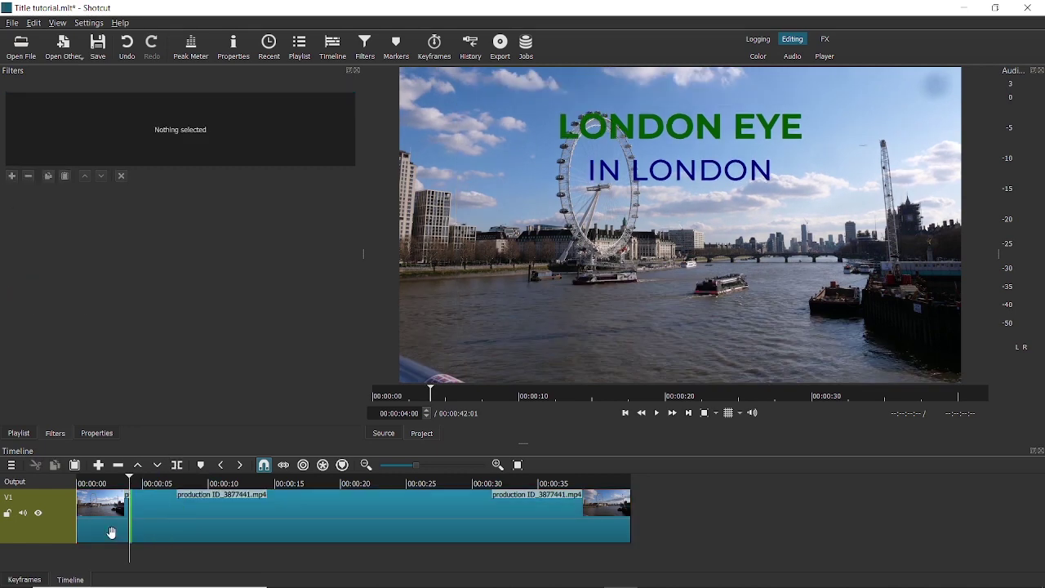
Step: Check the split point and select each of the two resulting clips
mouse_move(119, 485)
left_mouse_down()
mouse_move(110, 485)
mouse_move(118, 490)
left_mouse_up()
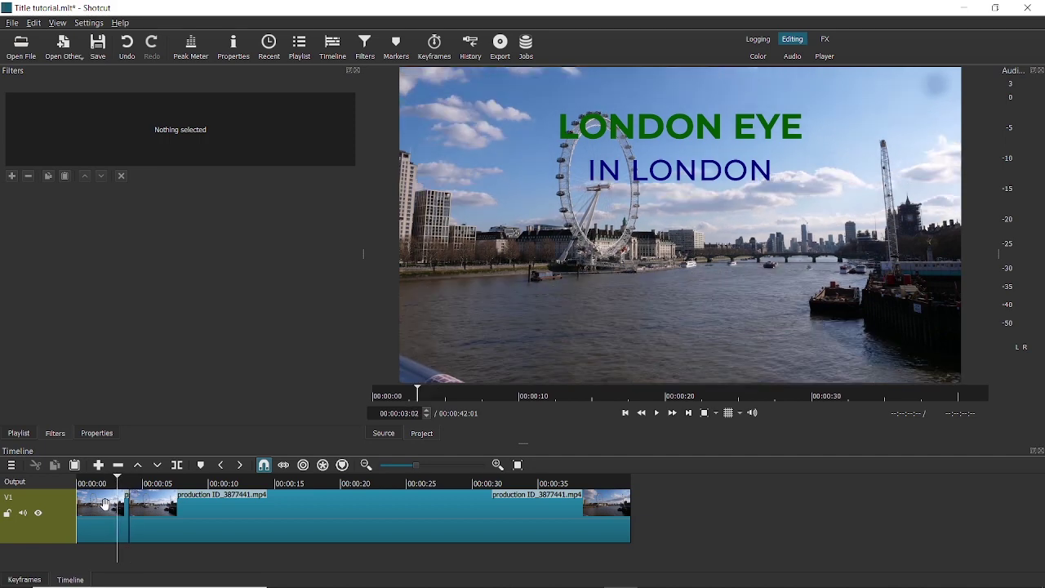
left_click(105, 504)
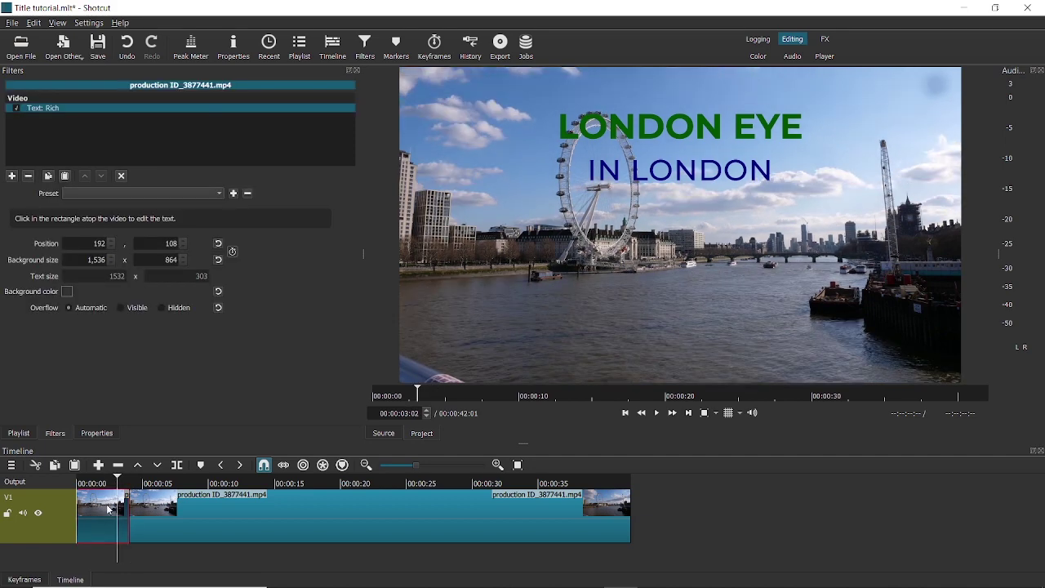
left_click(176, 502)
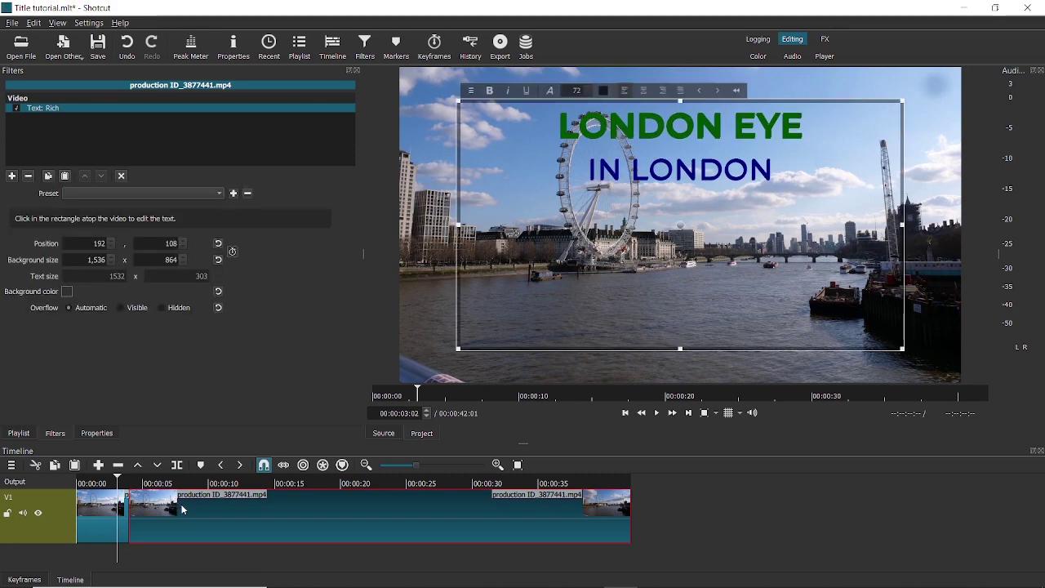
Step: Delete the Text: Rich filter from the second clip so the title ends at 4 seconds
left_click(136, 485)
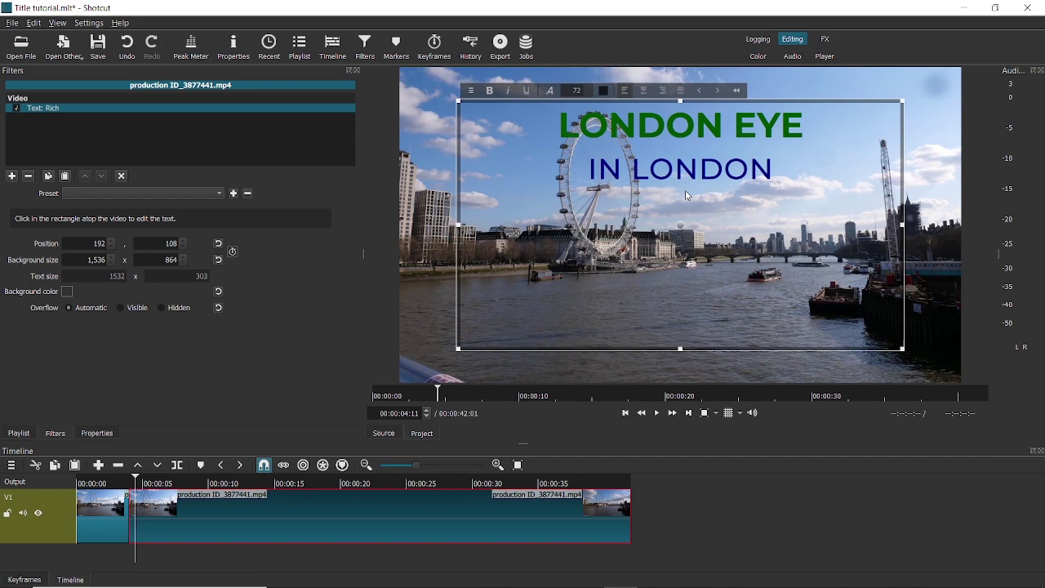
left_click(700, 169)
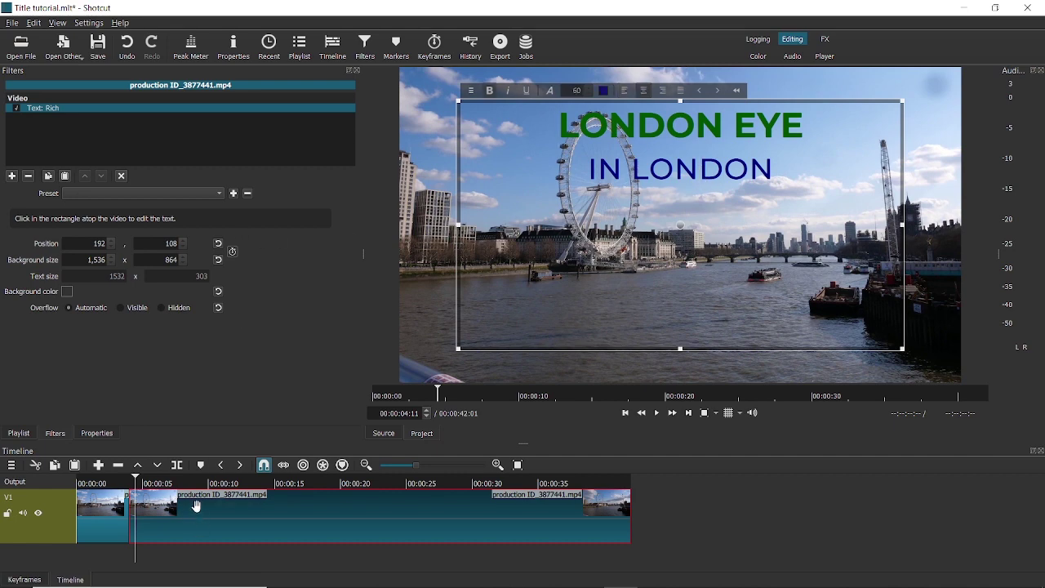
left_click(29, 176)
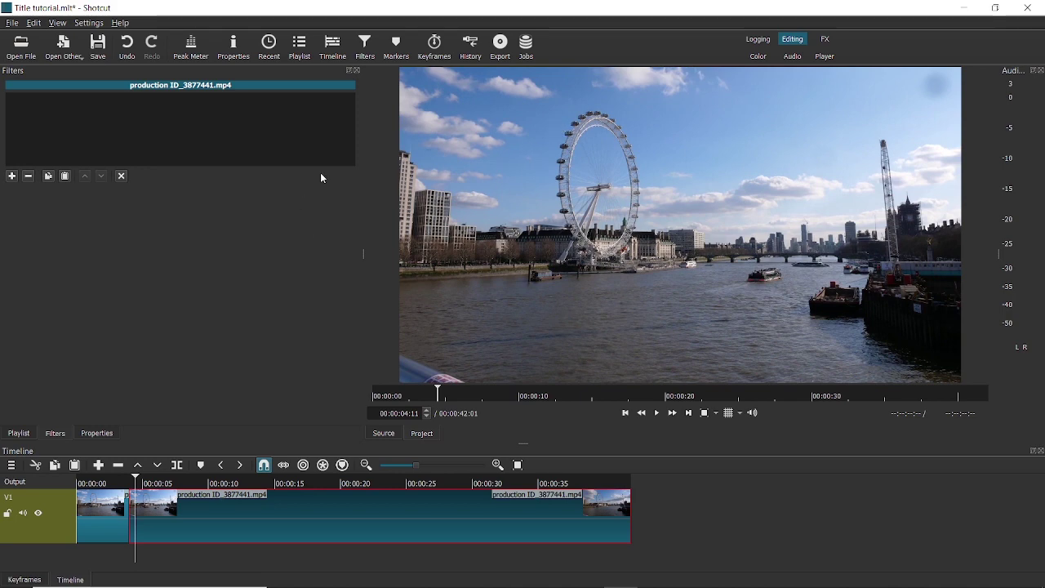
mouse_move(114, 484)
left_mouse_down()
mouse_move(145, 485)
mouse_move(130, 487)
left_mouse_up()
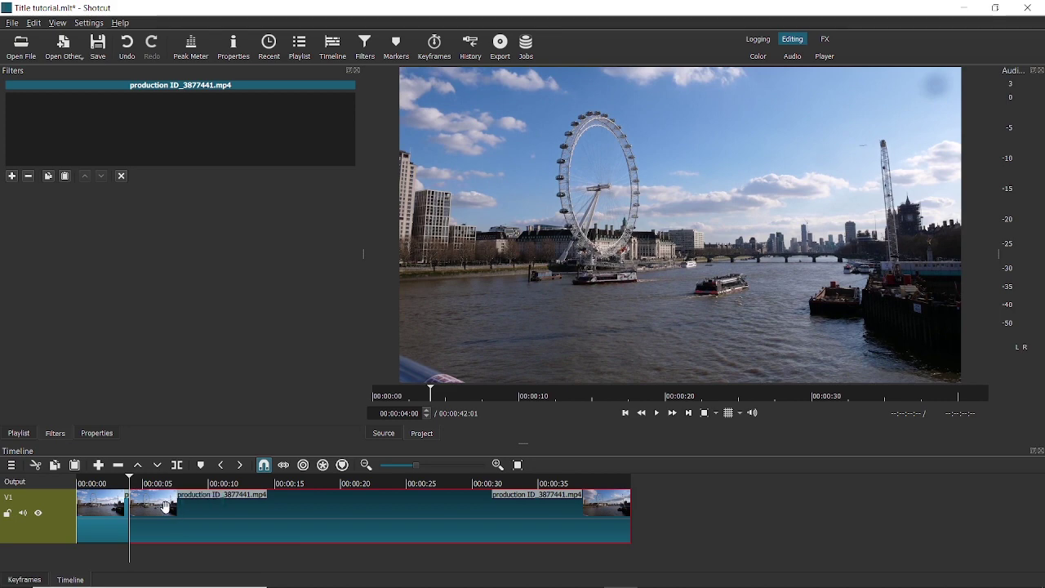
Step: Bring up the first clip's Text: Rich title settings from the Favorite filters
left_click(12, 177)
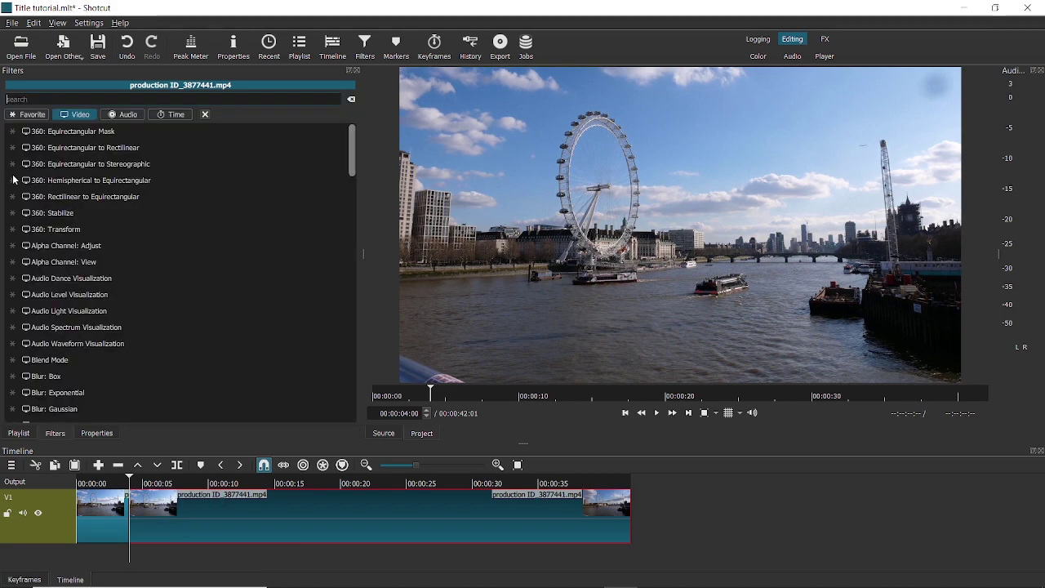
left_click(25, 114)
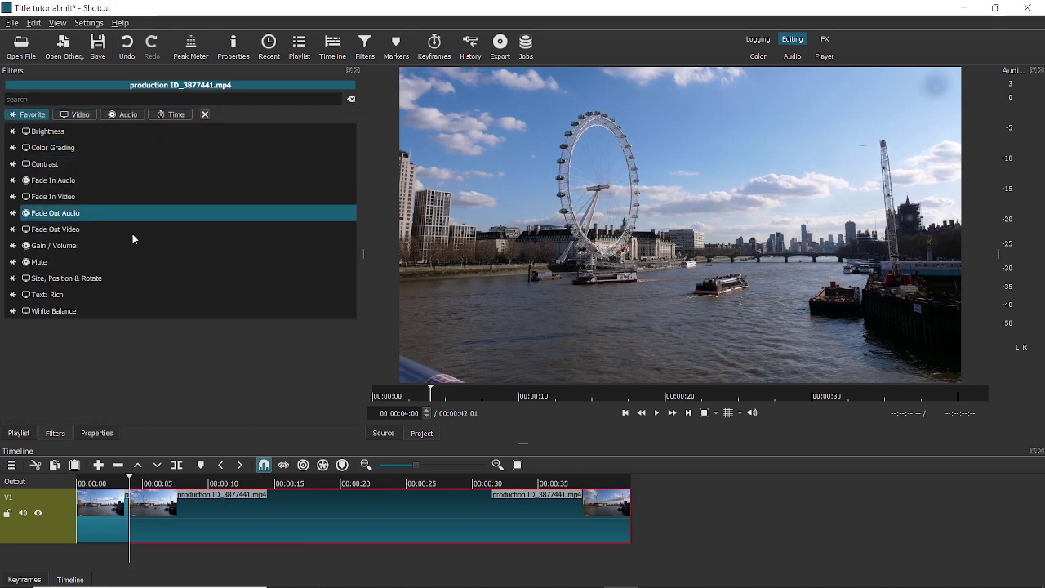
left_click(120, 295)
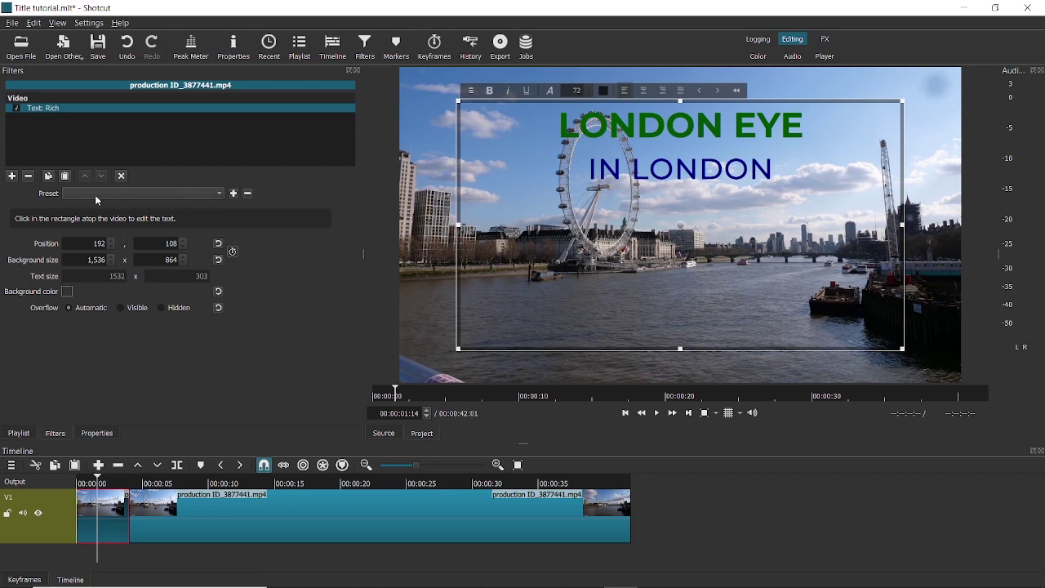
Step: Apply the Scroll Down text preset to the title and preview it from the clip start
left_click(219, 194)
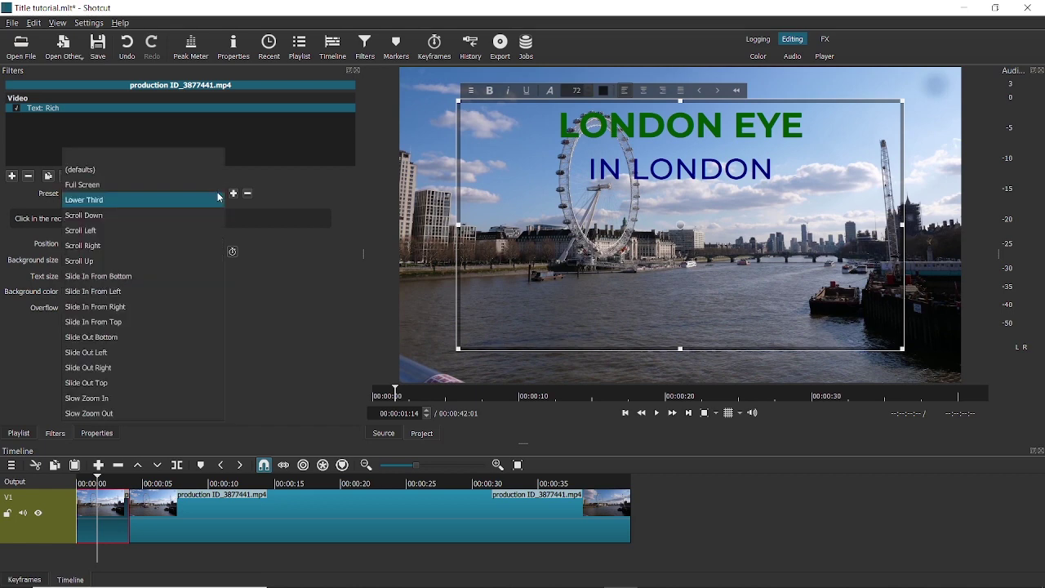
left_click(141, 214)
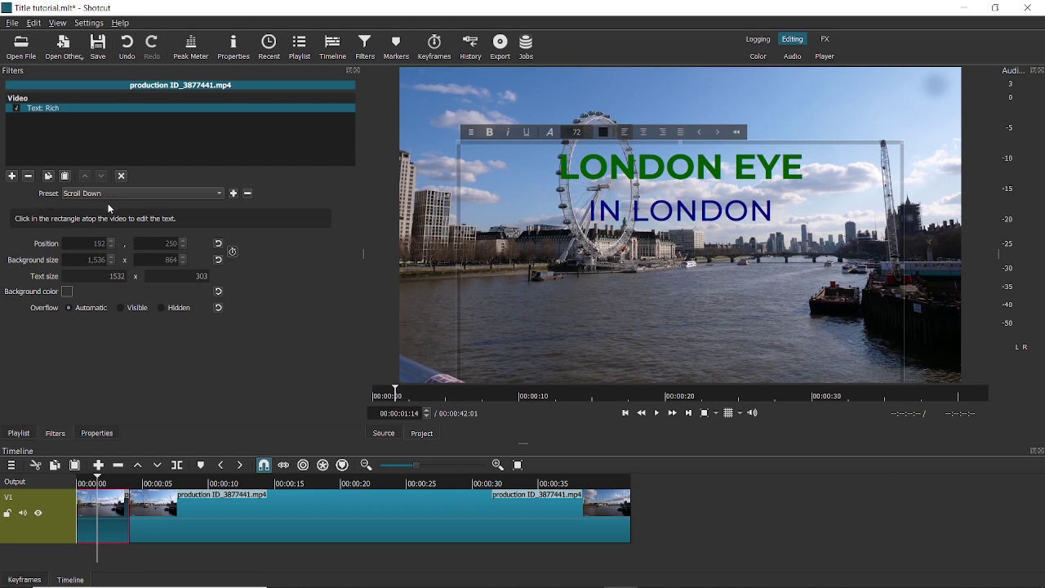
left_click(82, 482)
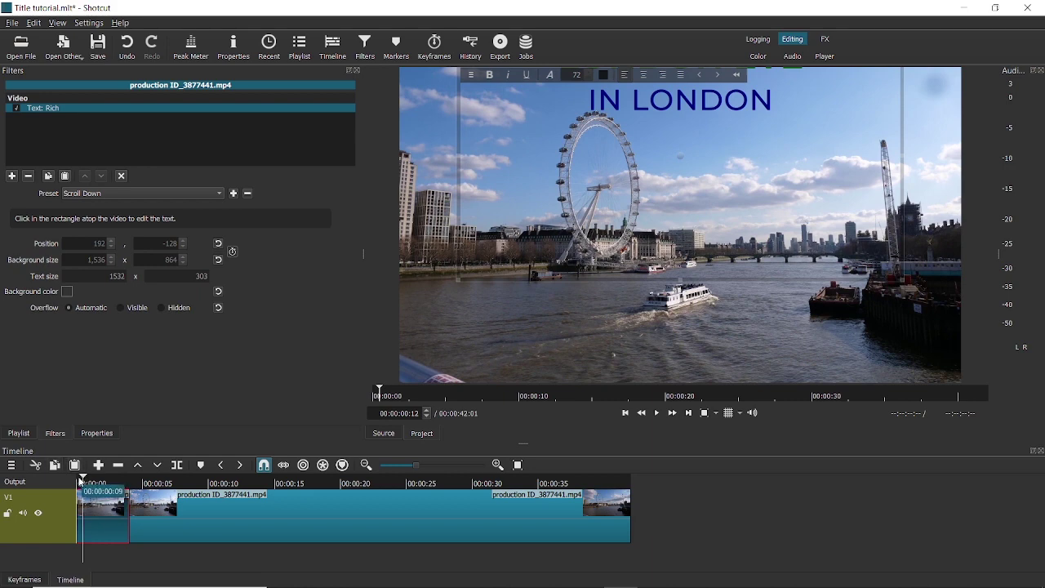
left_click(78, 481)
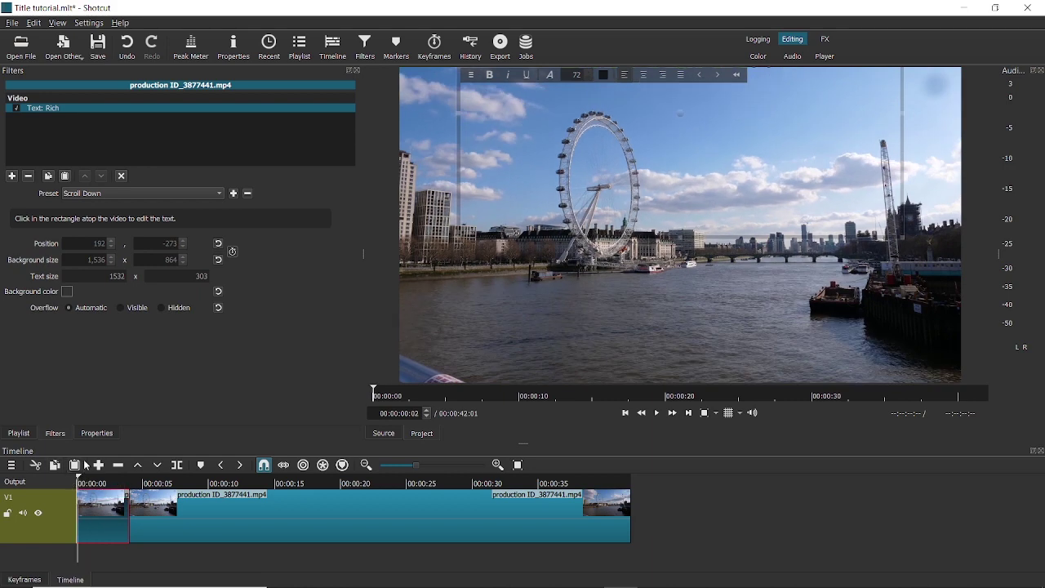
key("space")
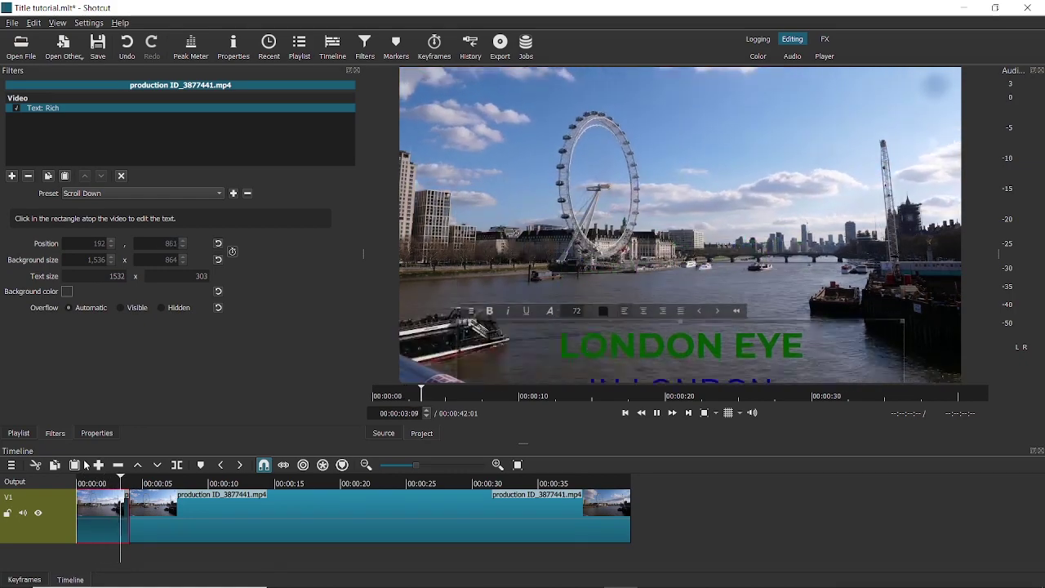
left_click(97, 482)
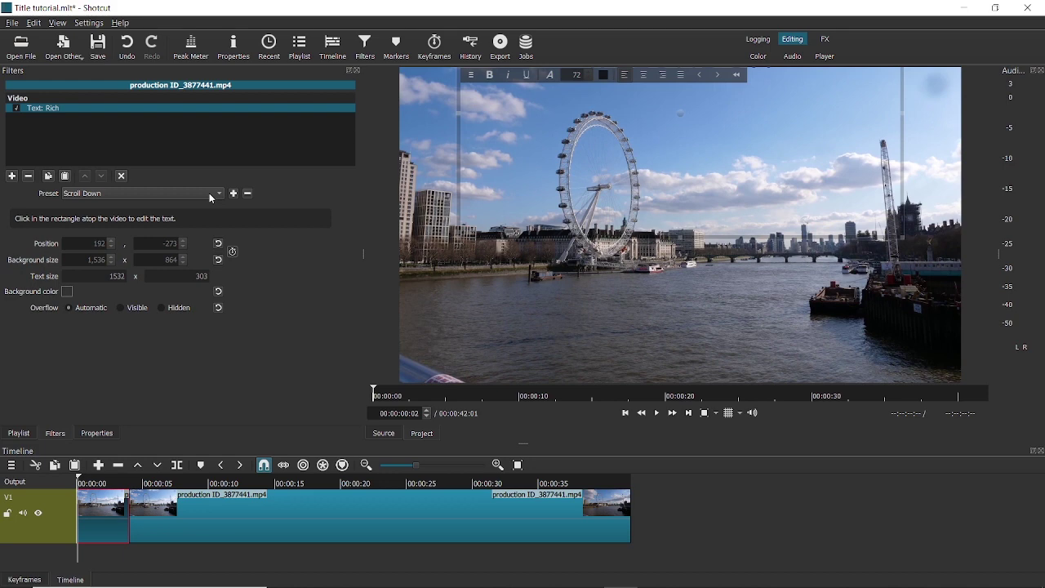
Step: Reset the title preset to (defaults) and enable keyframes for Position
left_click(148, 194)
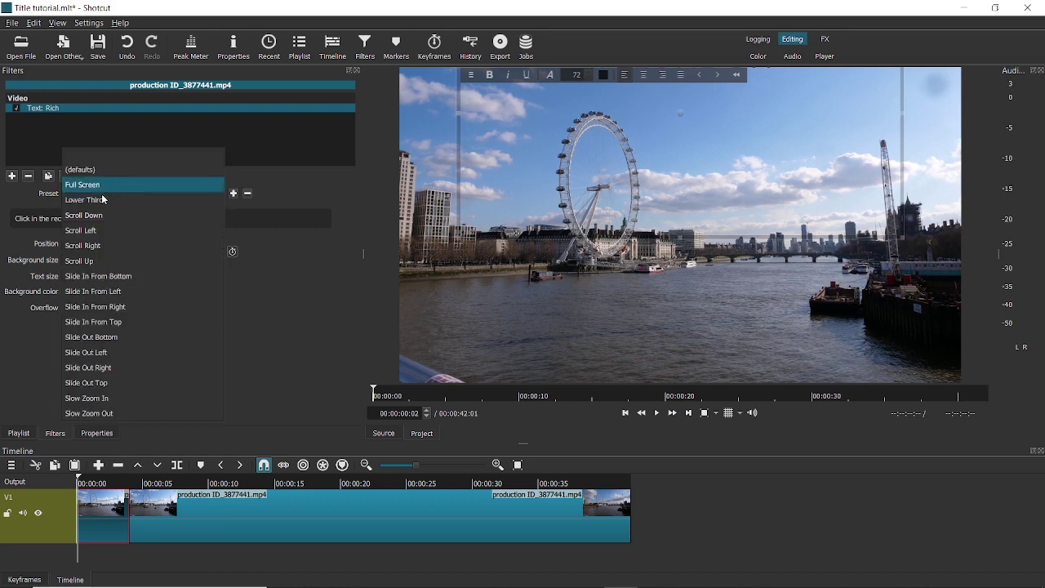
left_click(92, 171)
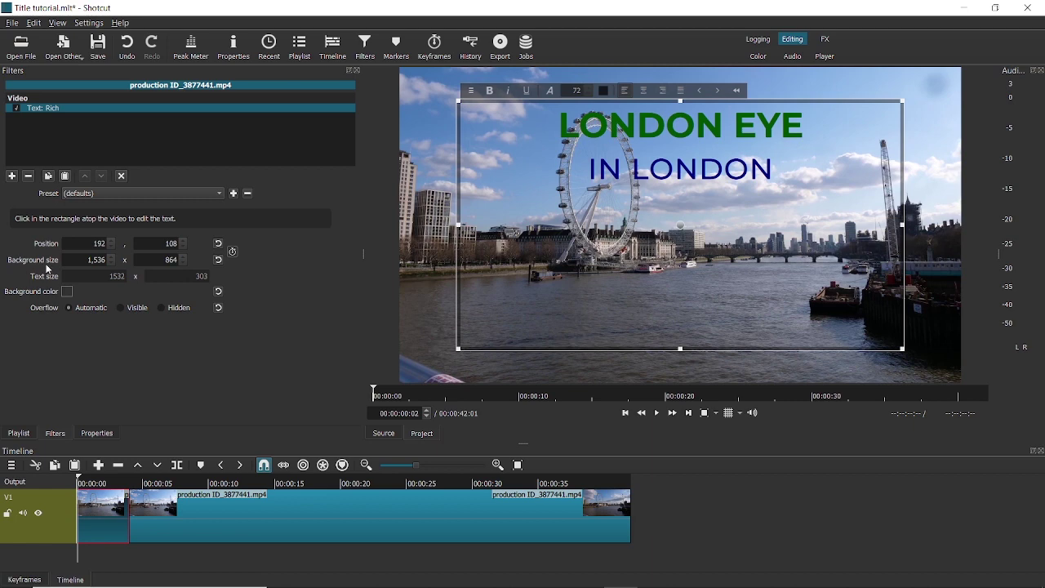
left_click(232, 253)
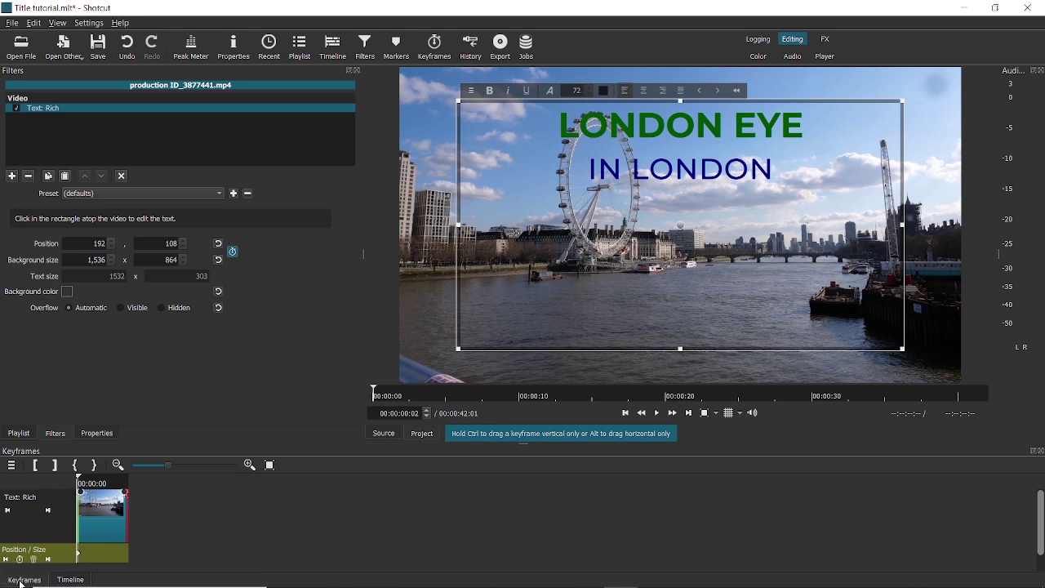
left_click(62, 580)
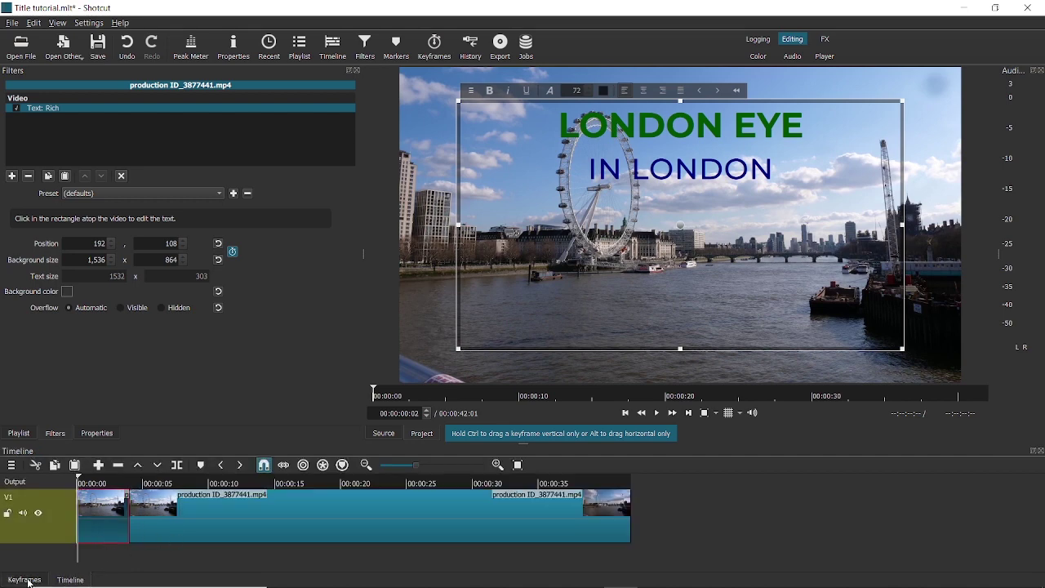
left_click(27, 580)
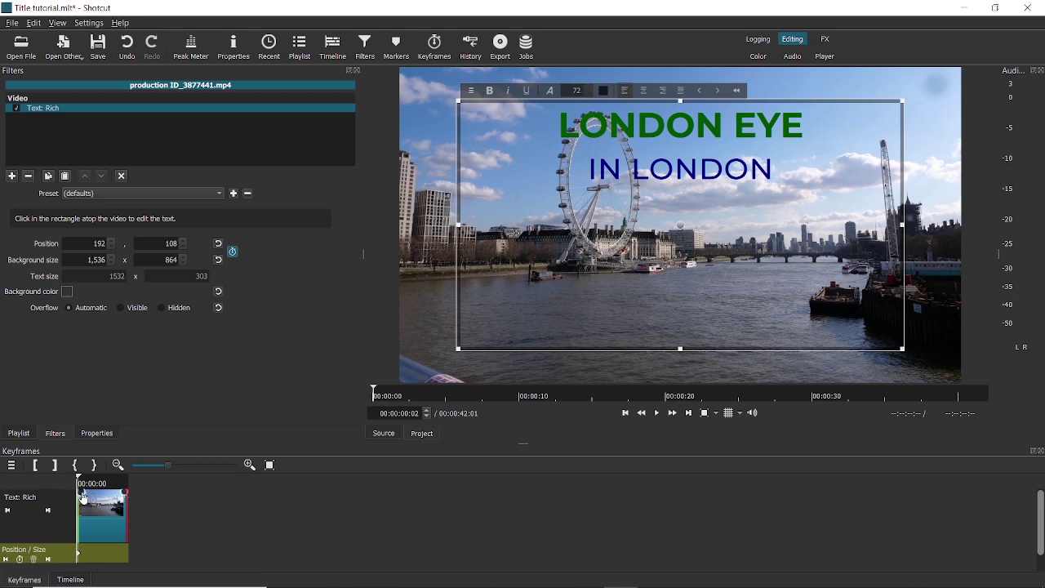
Step: Stretch the title's entry keyframe to about 01:04 and preview the slide-in from the start
left_click_drag(83, 497, 109, 499)
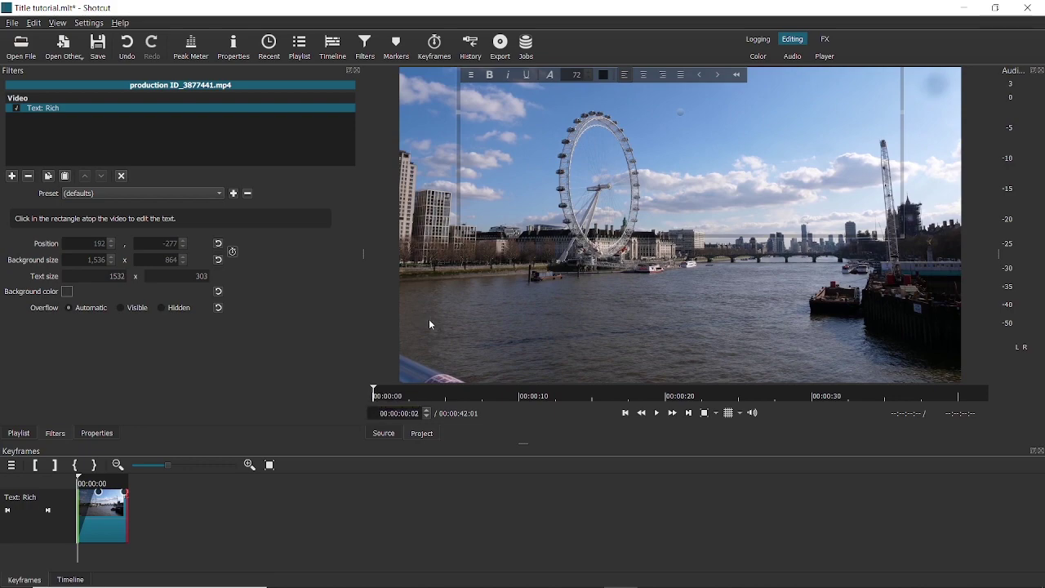
key("space")
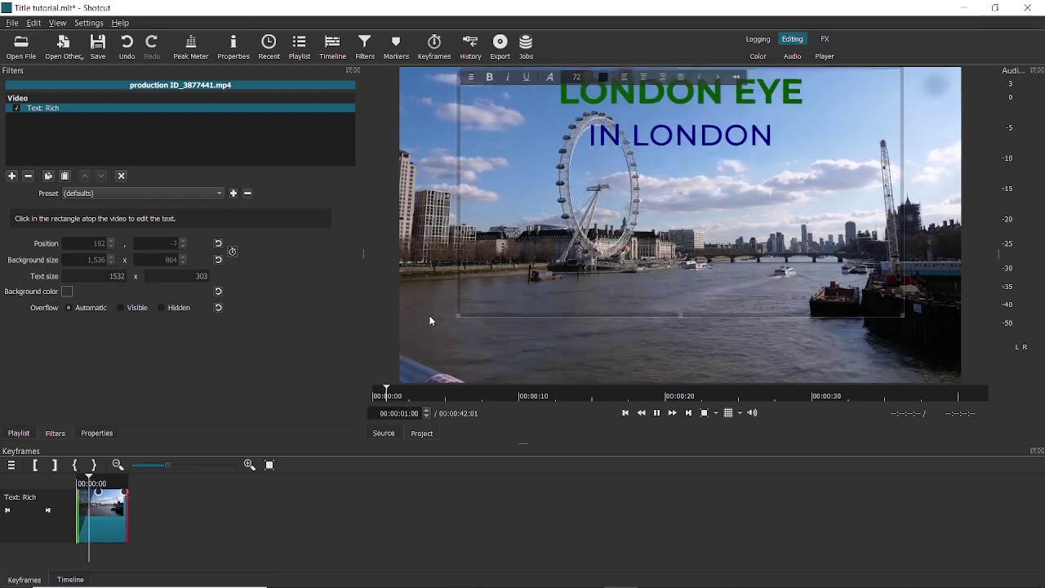
key("space")
left_click(70, 479)
key("space")
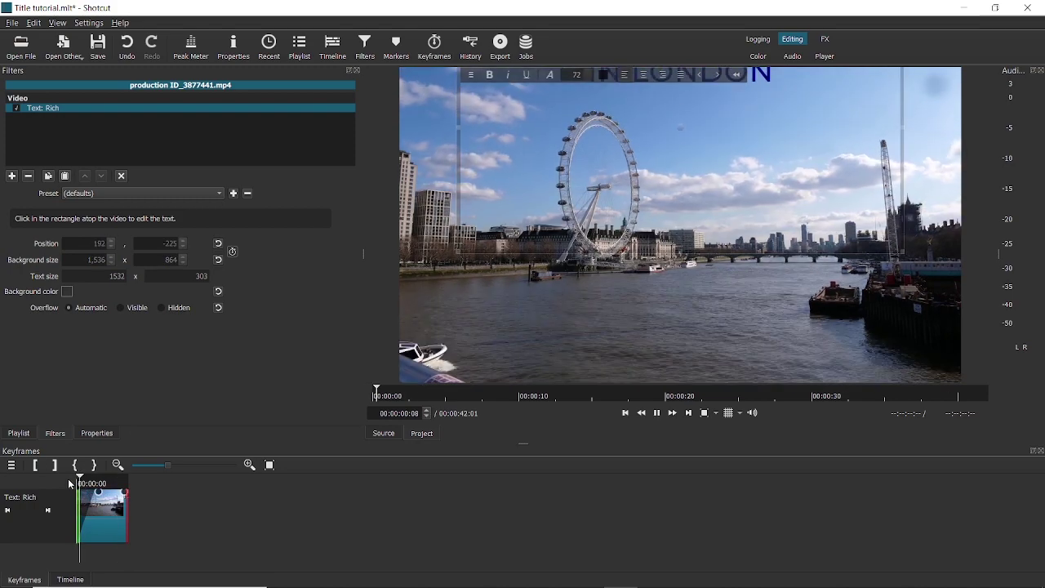
key("space")
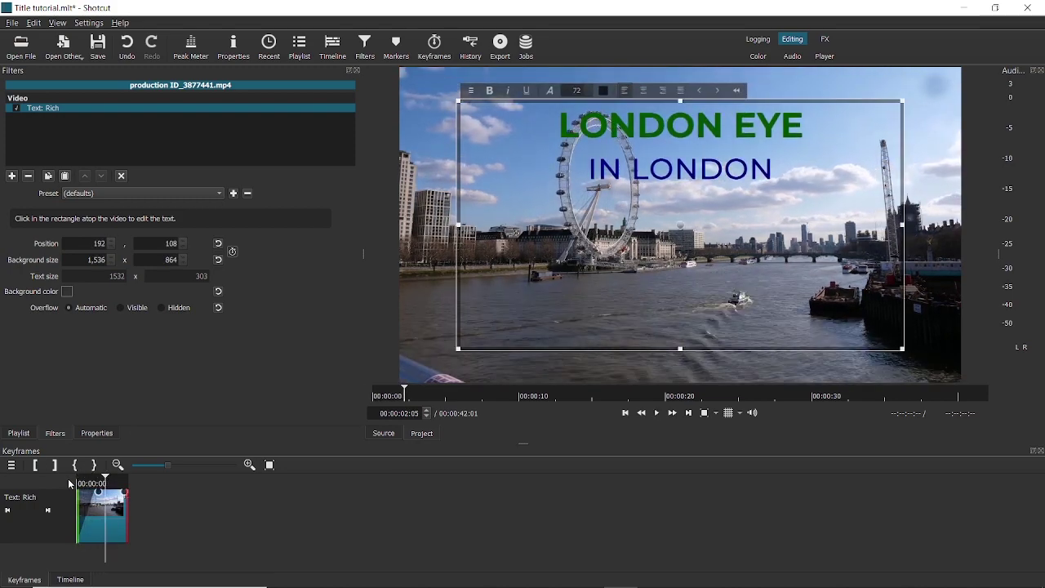
left_click(75, 487)
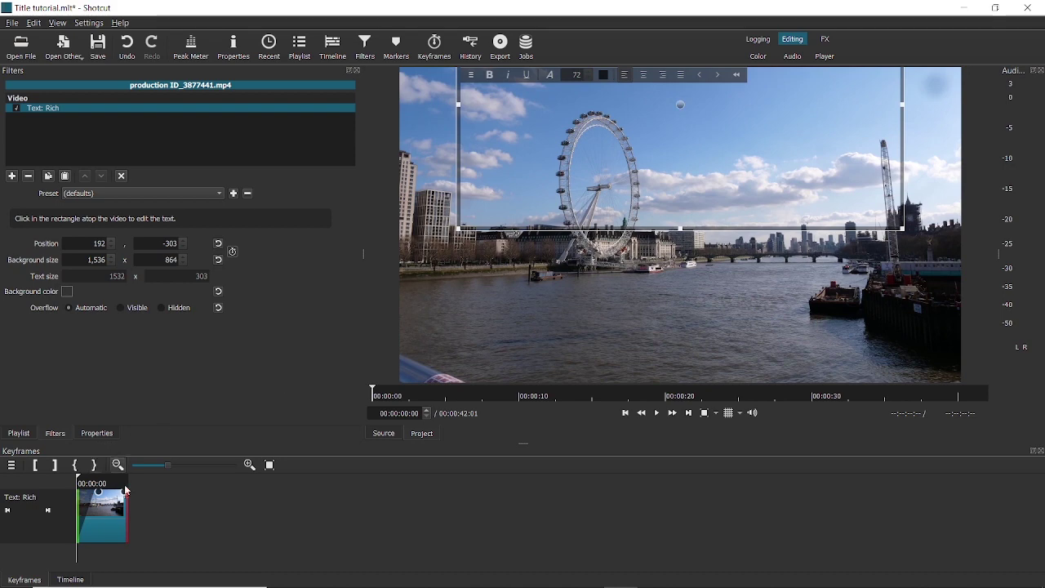
Step: Move the title's starting position down toward the top edge and preview it
mouse_move(77, 490)
left_mouse_down()
mouse_move(88, 484)
mouse_move(71, 485)
left_mouse_up()
left_click_drag(680, 119, 681, 201)
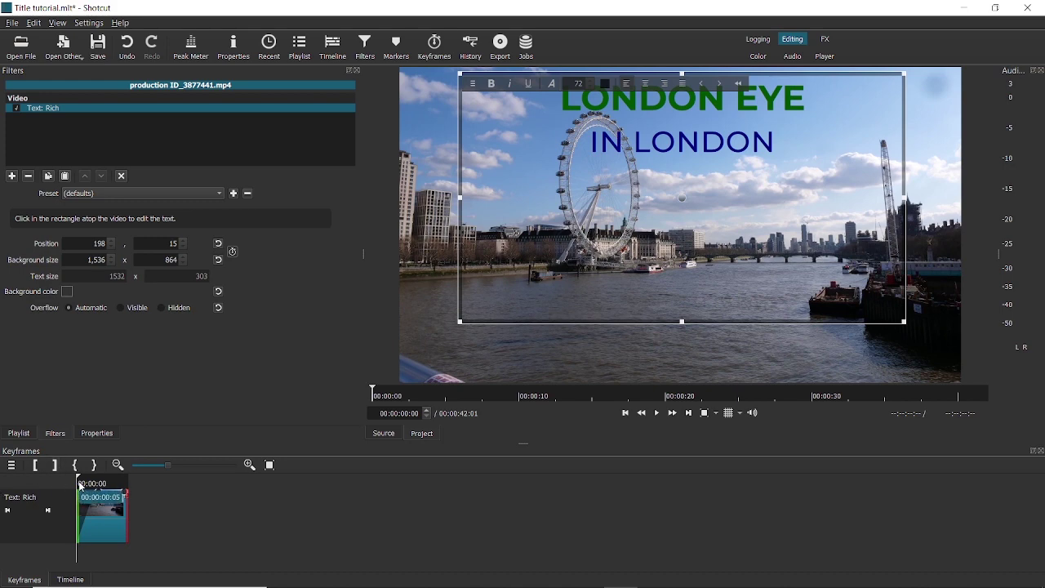
key("space")
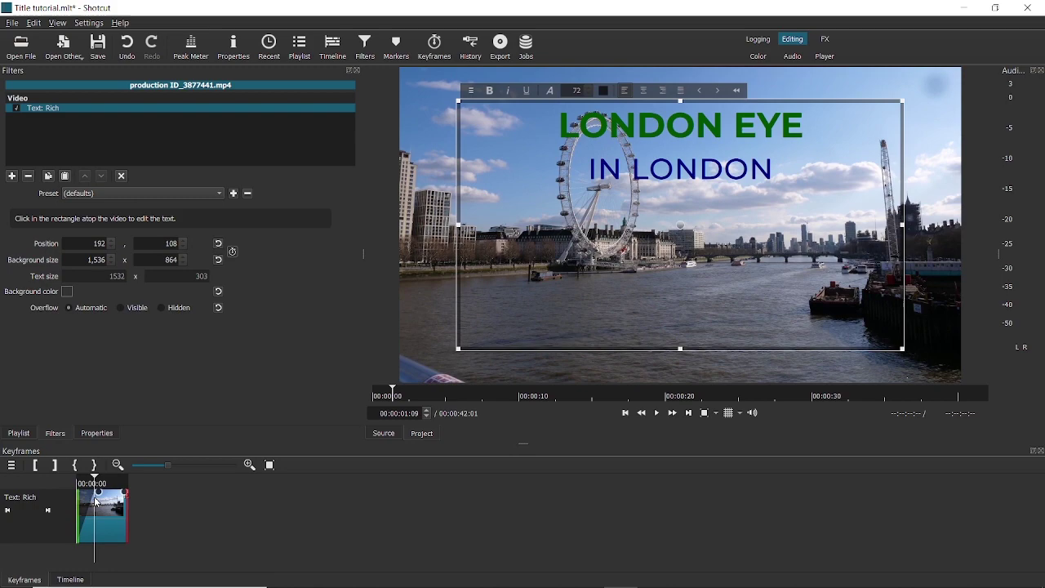
key("Home")
key("space")
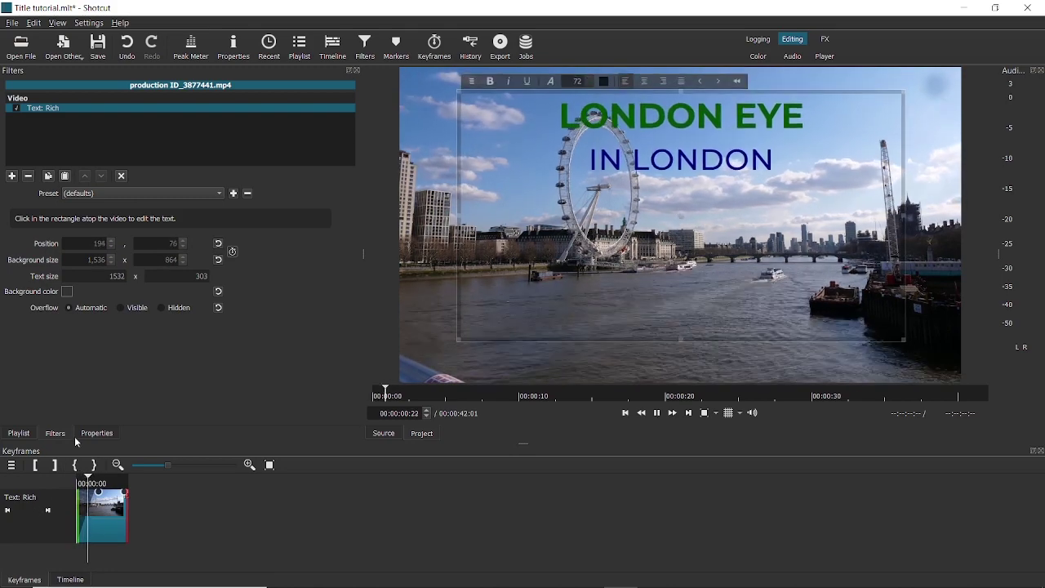
key("space")
Step: Lower the title's resting position at 00:00:01:08 to about 179, 235 and replay
left_click(93, 483)
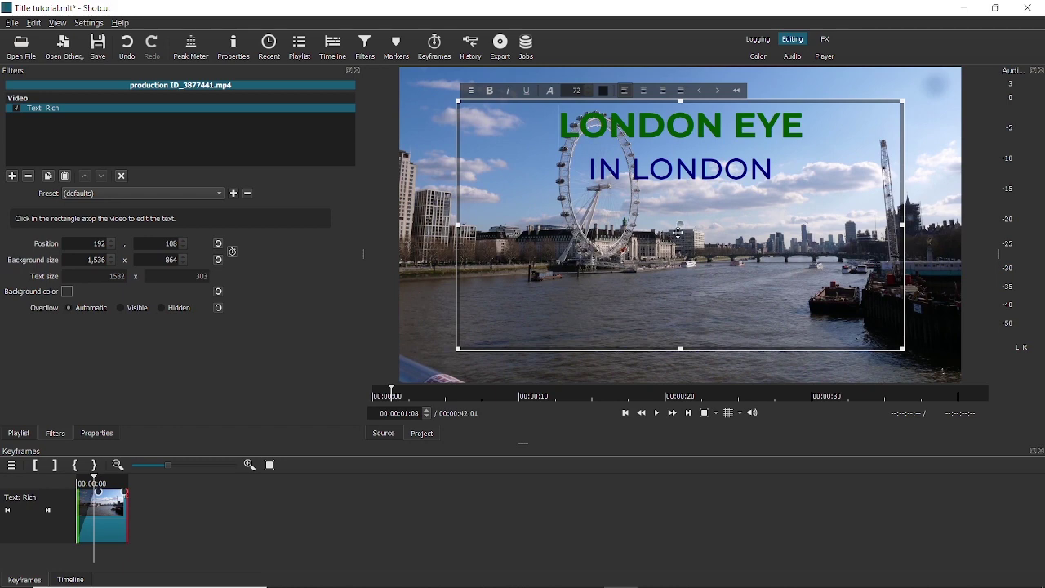
left_click_drag(677, 232, 674, 270)
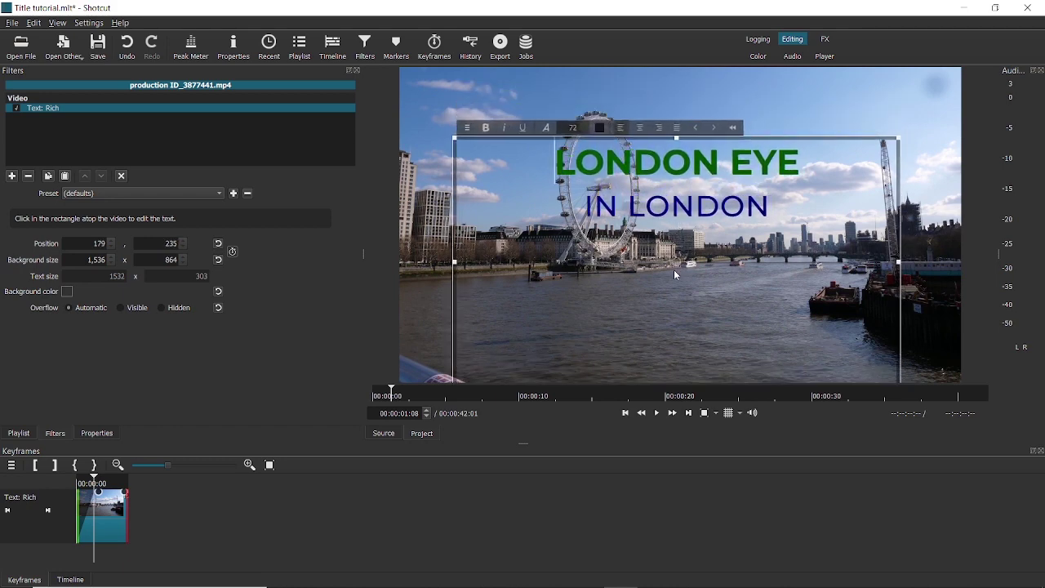
left_click(72, 486)
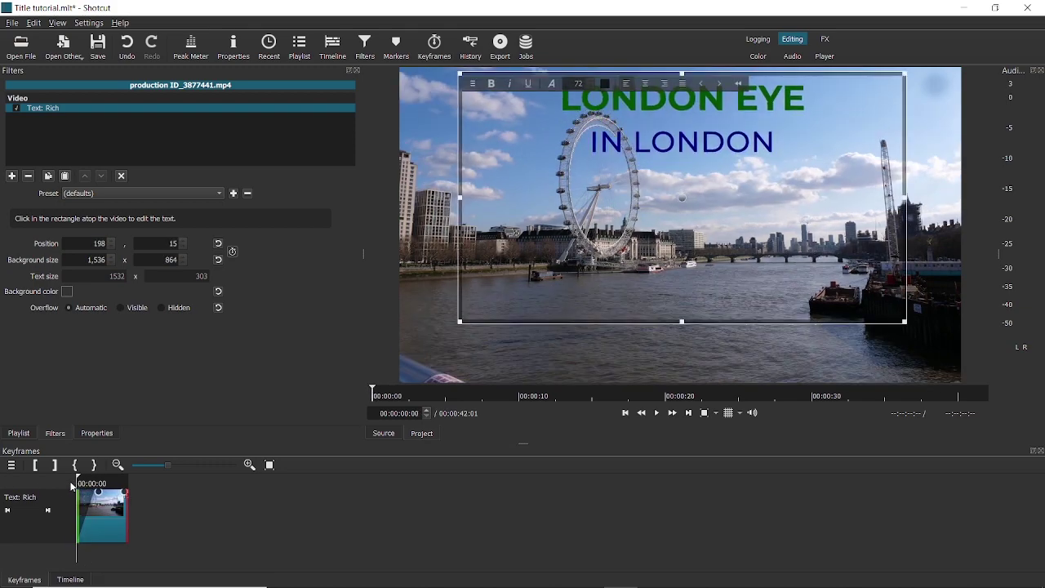
key("space")
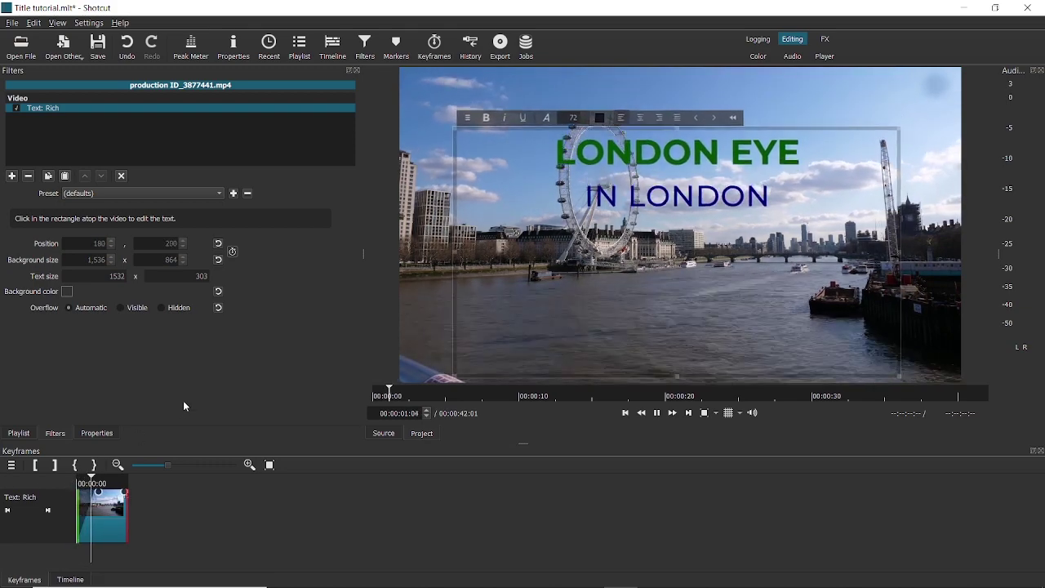
Step: Stop playback and switch back to the main timeline with the split clip on V1
key("space")
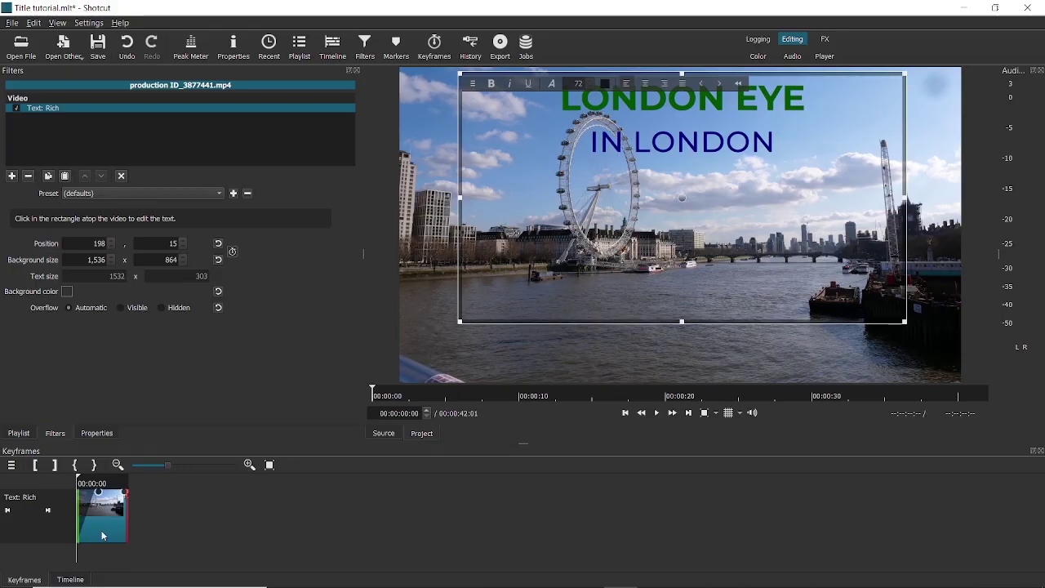
left_click(72, 579)
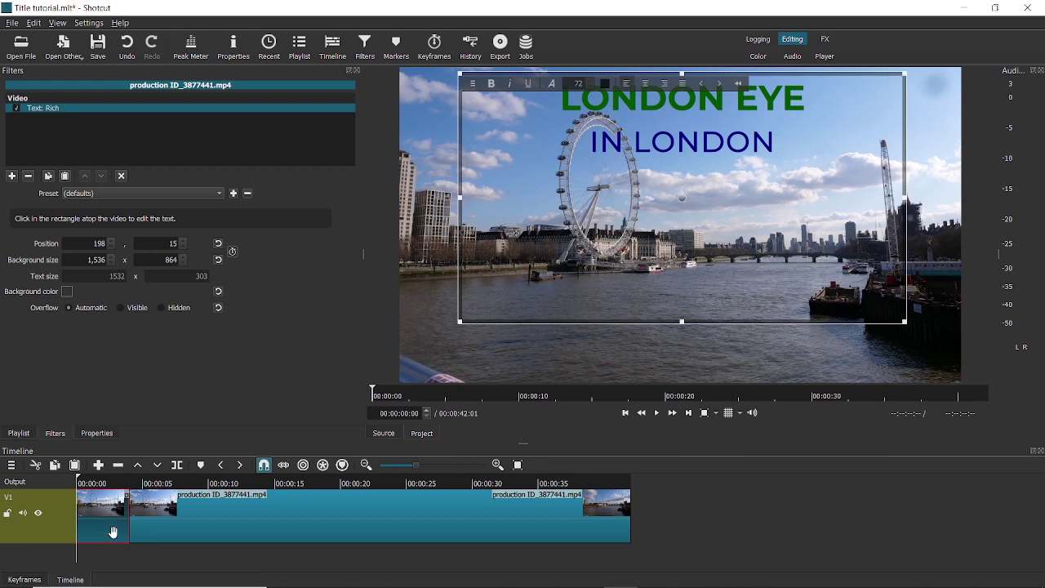